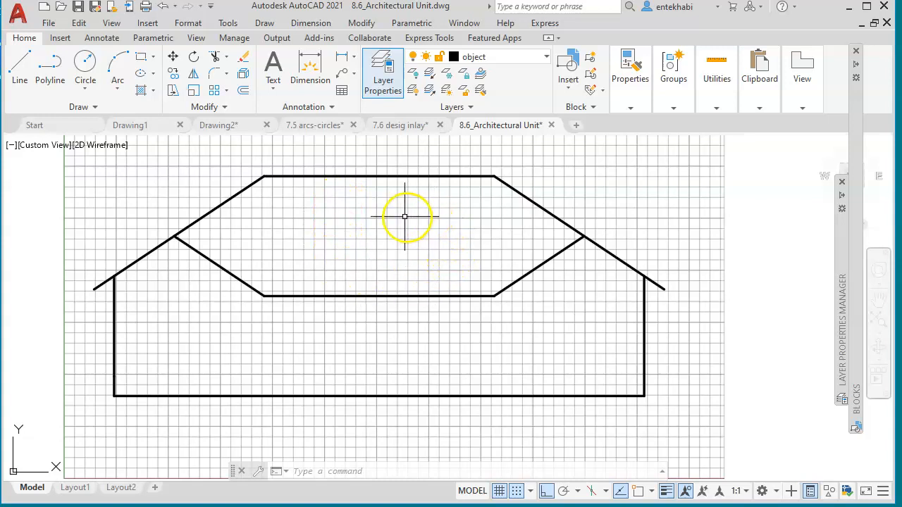
pyautogui.moveTo(353, 266); pyautogui.dragTo(358, 285, button='middle')
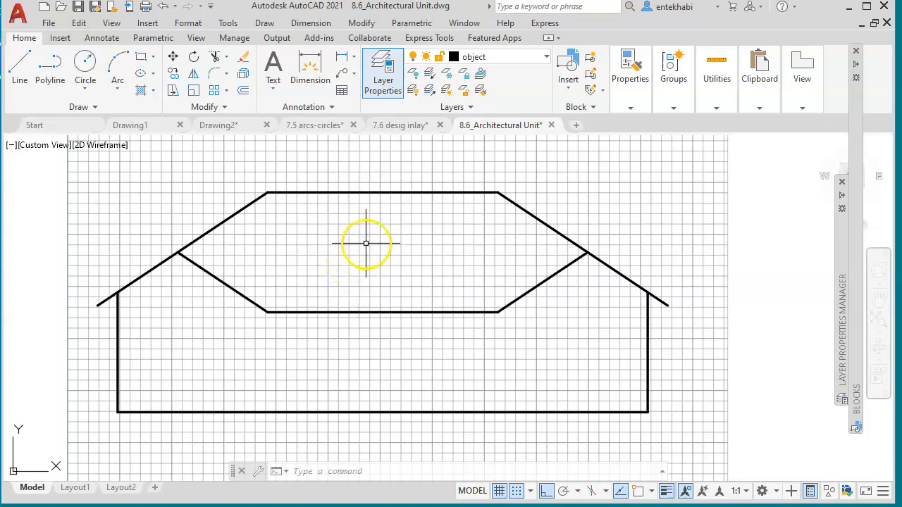
pyautogui.click(21, 71)
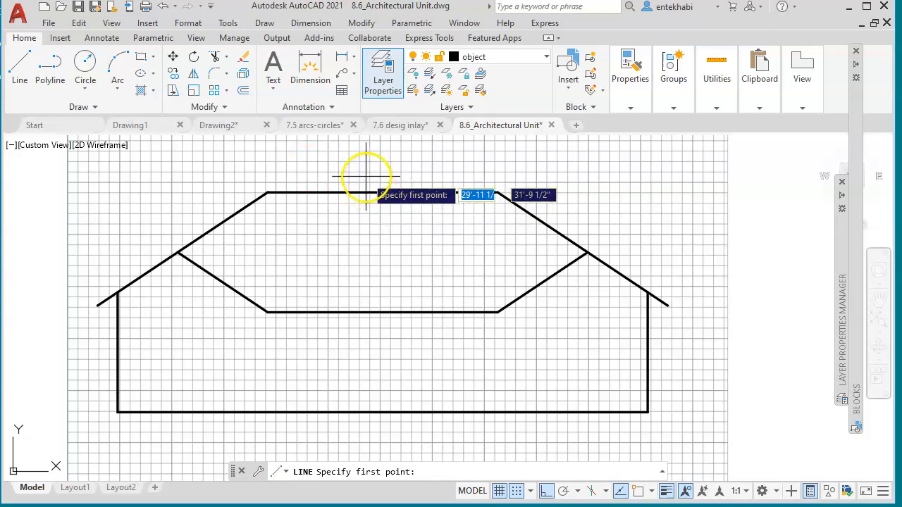
pyautogui.rightClick(320, 141)
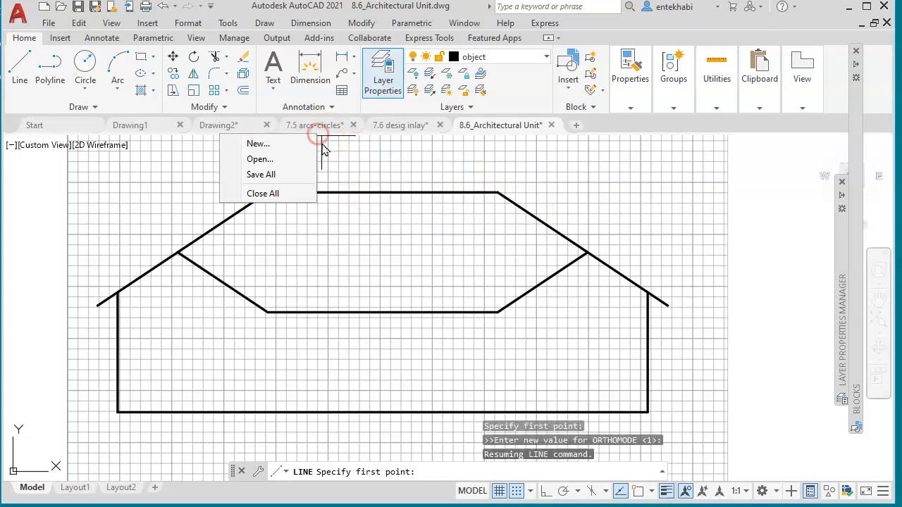
pyautogui.click(294, 174)
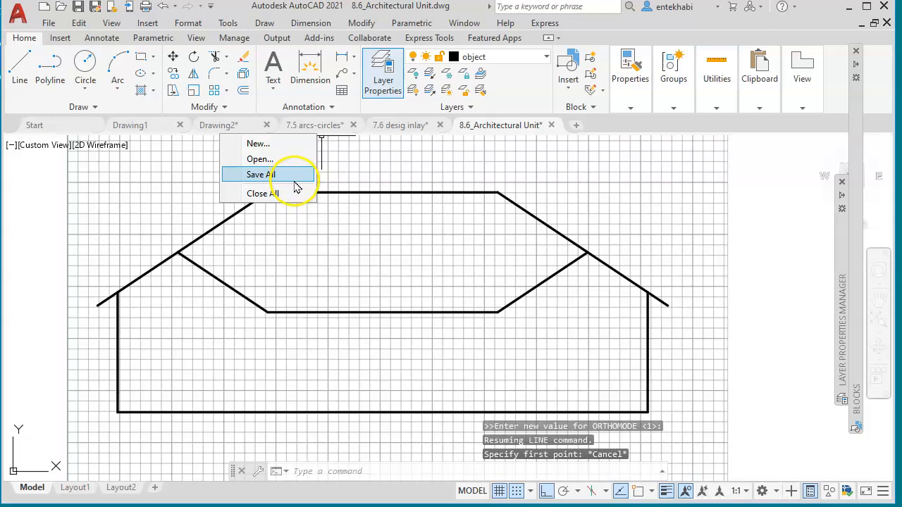
pyautogui.click(375, 222)
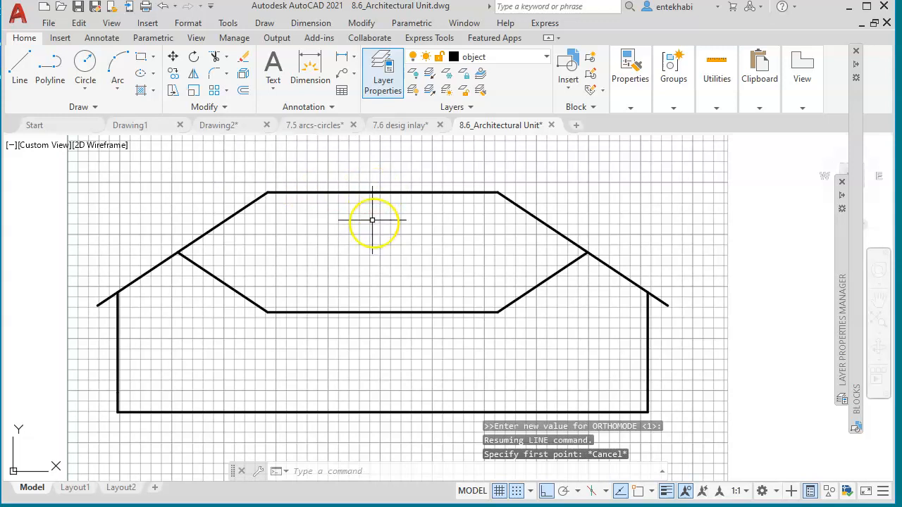
# Turn on object snap with only the Endpoint, Midpoint and Intersection modes enabled
pyautogui.keyDown('shift'); pyautogui.rightClick(367, 215); pyautogui.keyUp('shift')
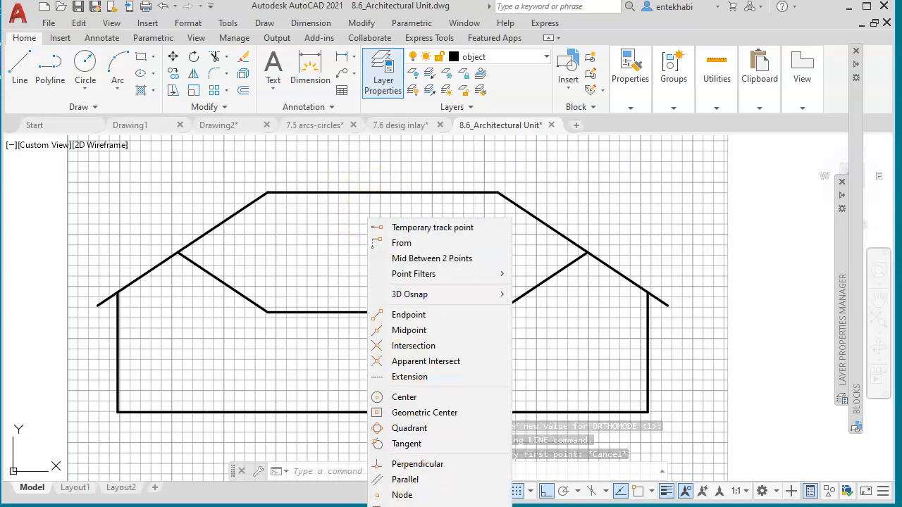
pyautogui.click(429, 506)
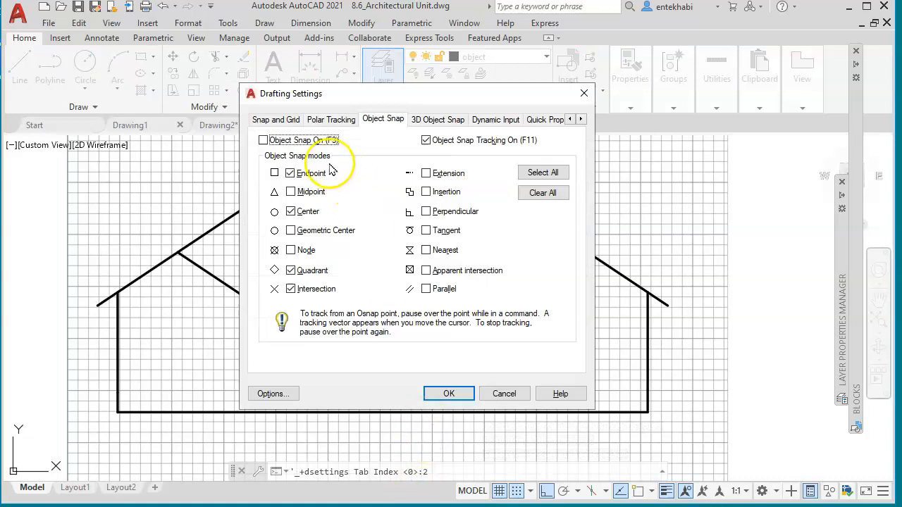
pyautogui.click(262, 140)
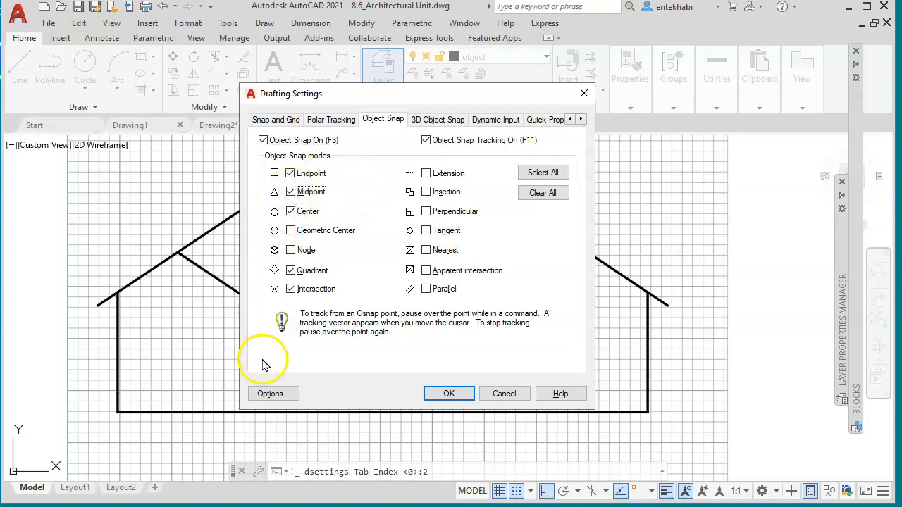
pyautogui.click(291, 271)
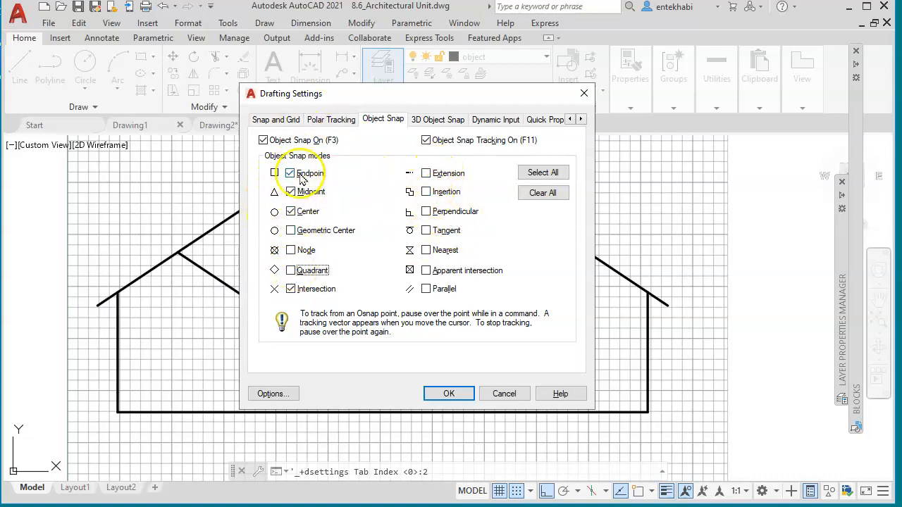
pyautogui.click(291, 212)
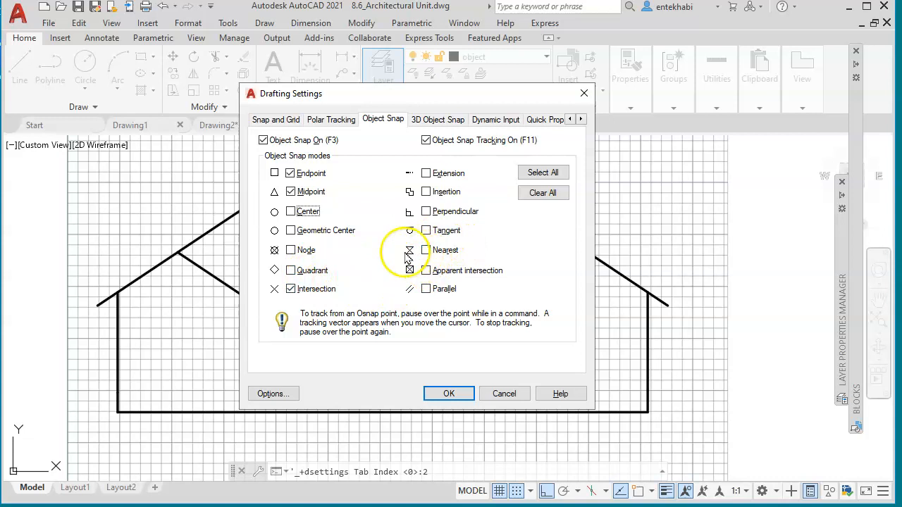
pyautogui.click(291, 288)
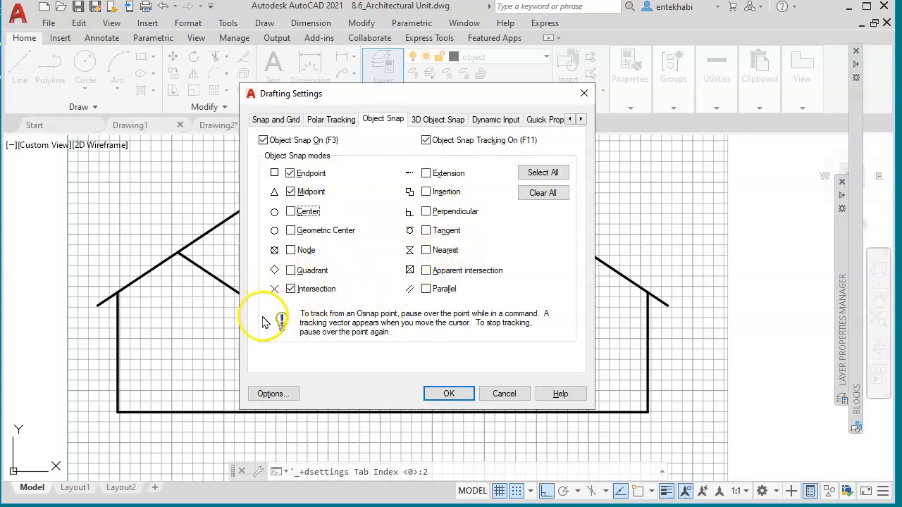
pyautogui.click(457, 391)
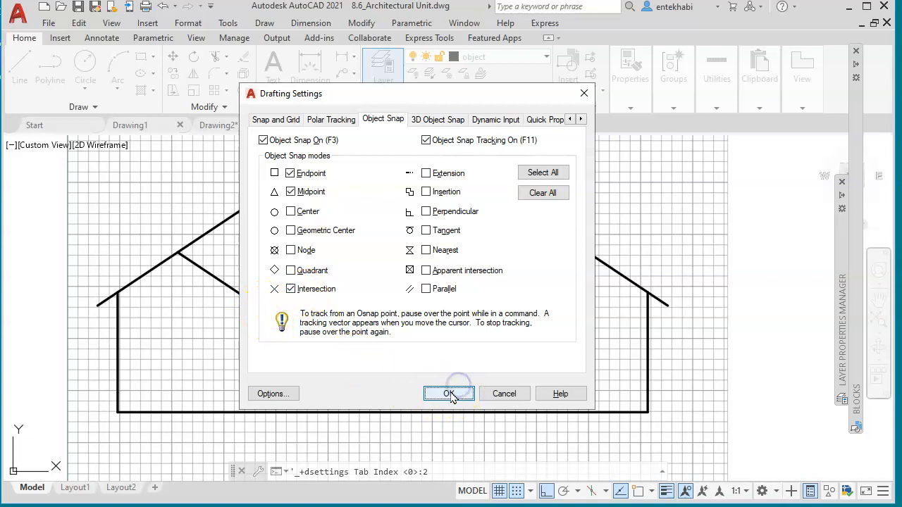
# Draw a vertical line from the midpoint of the top roof edge down past the roof's lower horizontal edge
pyautogui.click(24, 67)
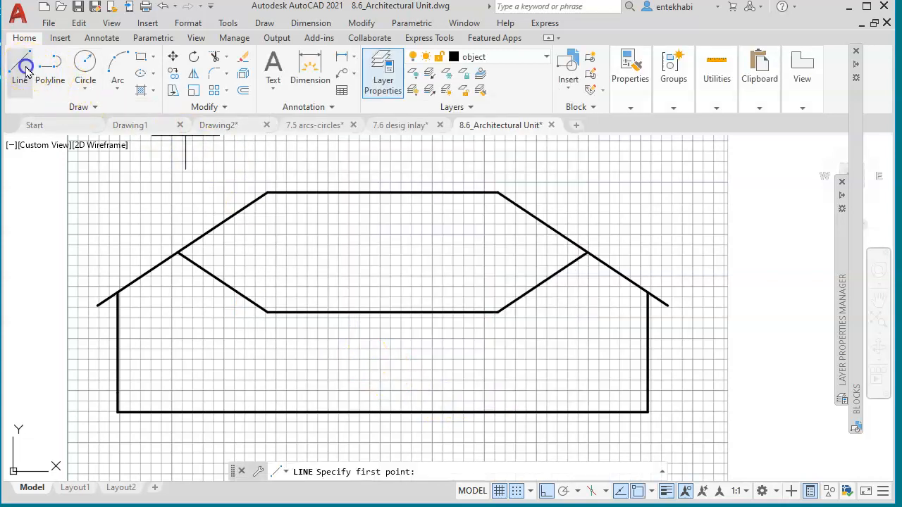
pyautogui.click(383, 192)
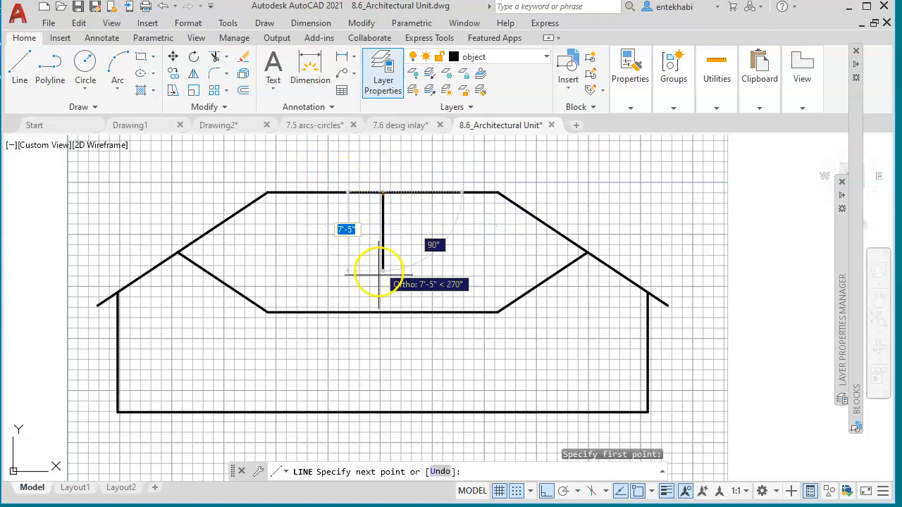
pyautogui.click(379, 356)
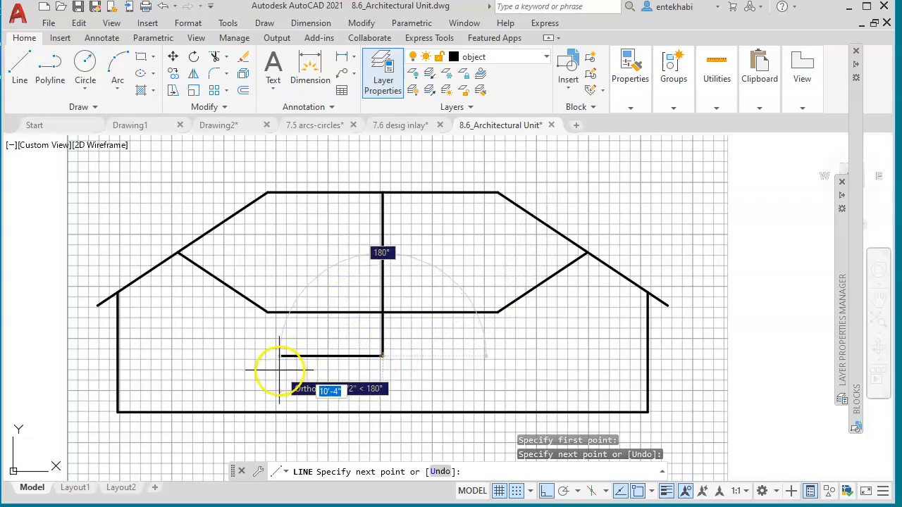
pyautogui.press('Escape')
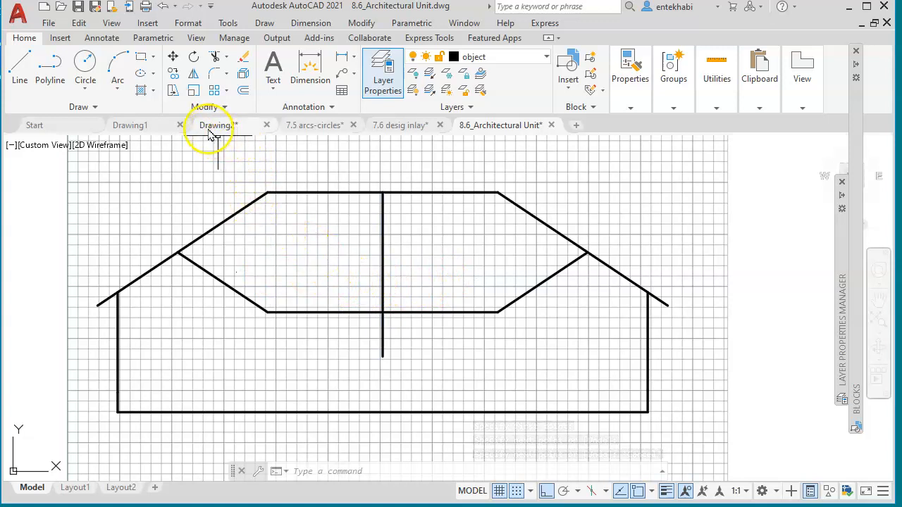
# Offset the roof's lower horizontal edge 4' upward
pyautogui.click(241, 92)
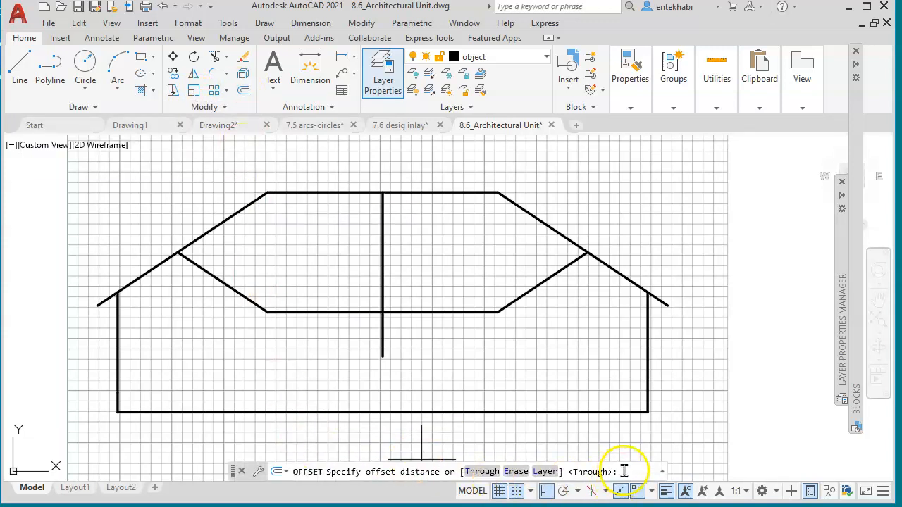
pyautogui.write('4')
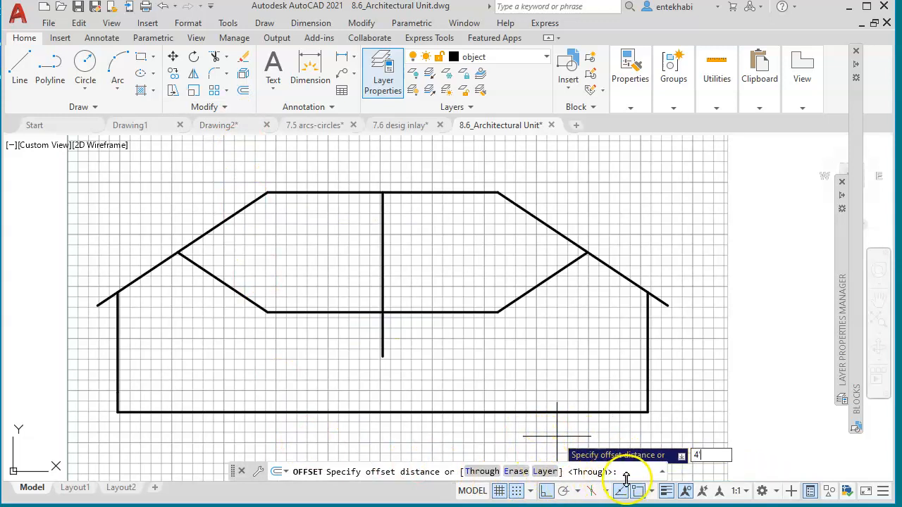
pyautogui.press('Return')
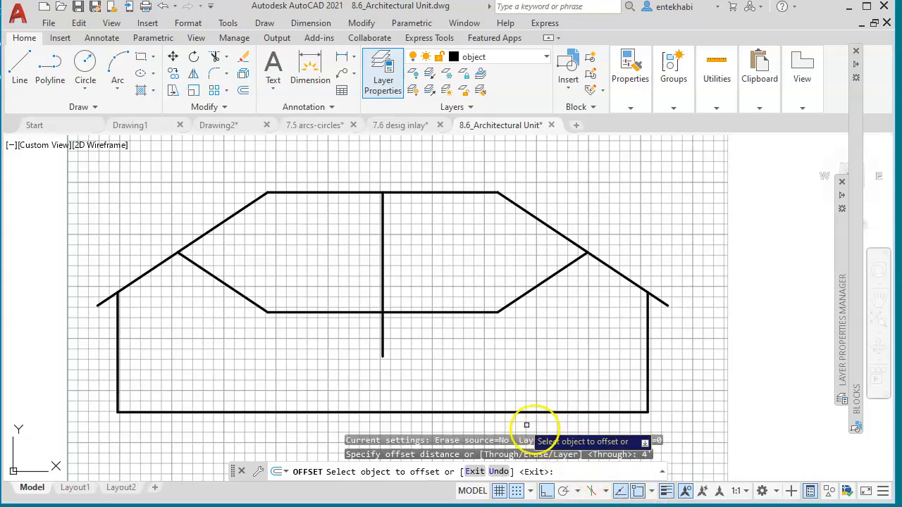
pyautogui.click(426, 312)
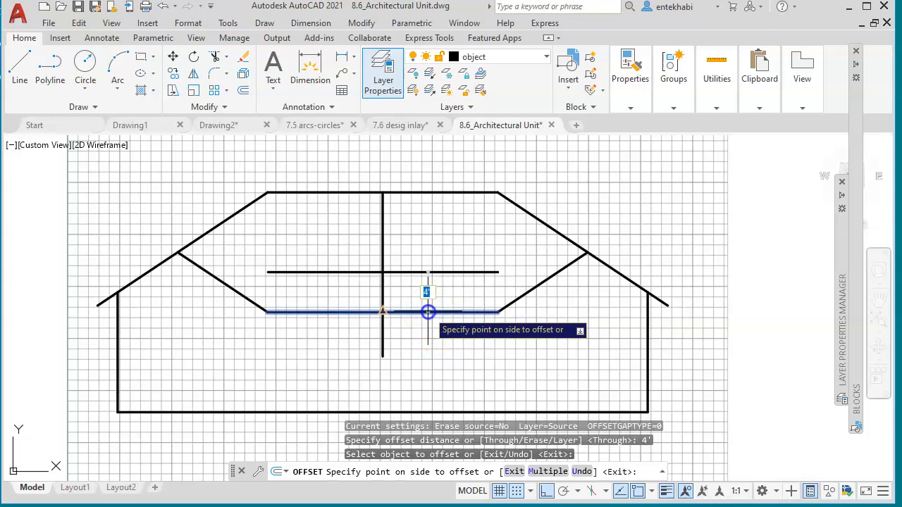
pyautogui.click(428, 247)
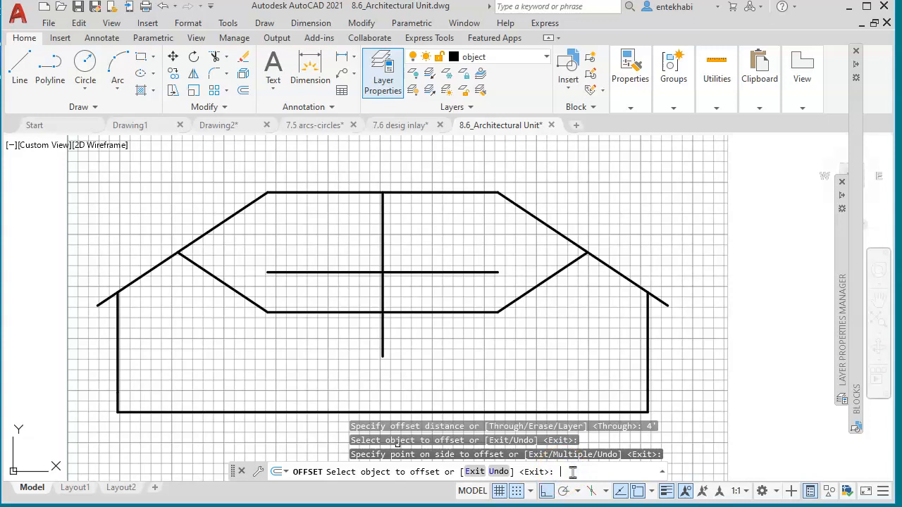
pyautogui.press('Return')
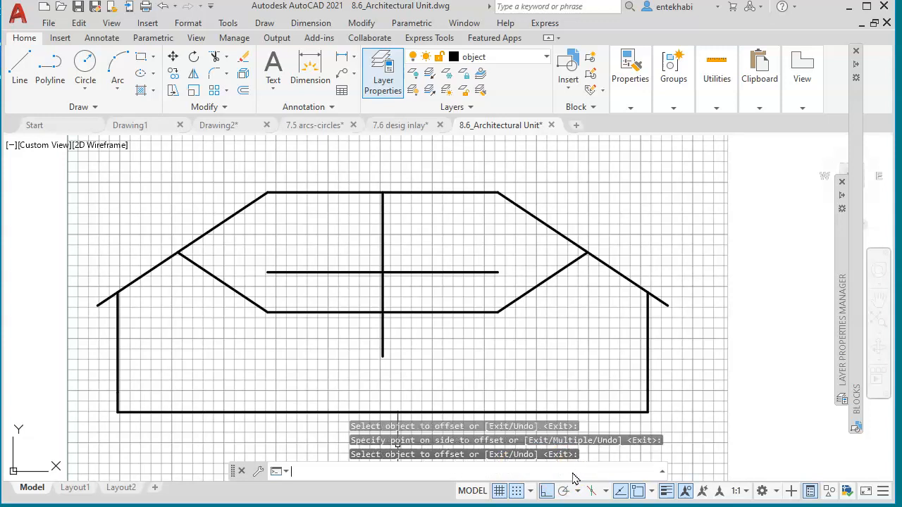
# Offset the new horizontal line inside the roof another 5' upward
pyautogui.press('Return')
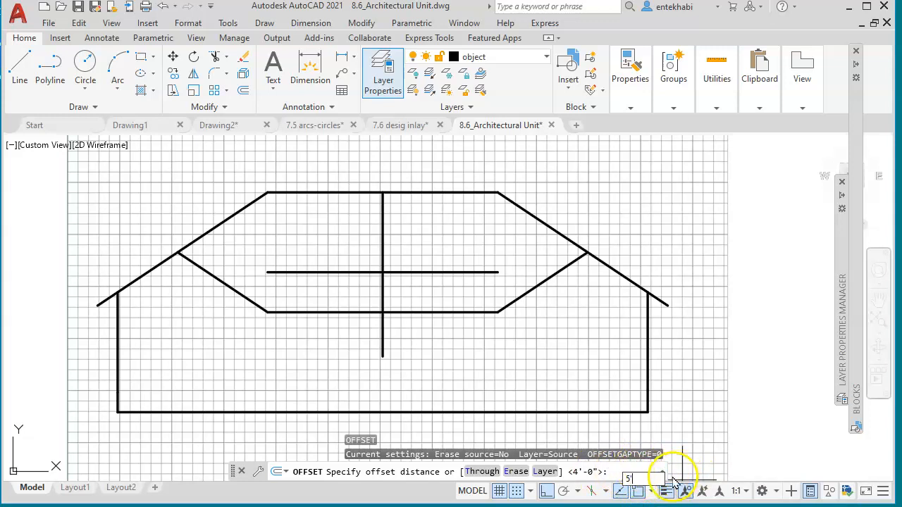
pyautogui.press('Return')
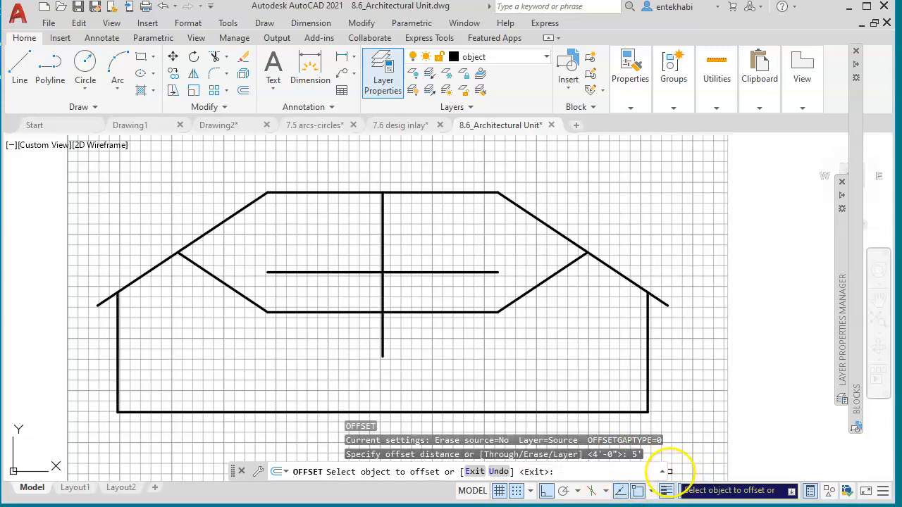
pyautogui.click(454, 273)
pyautogui.click(446, 255)
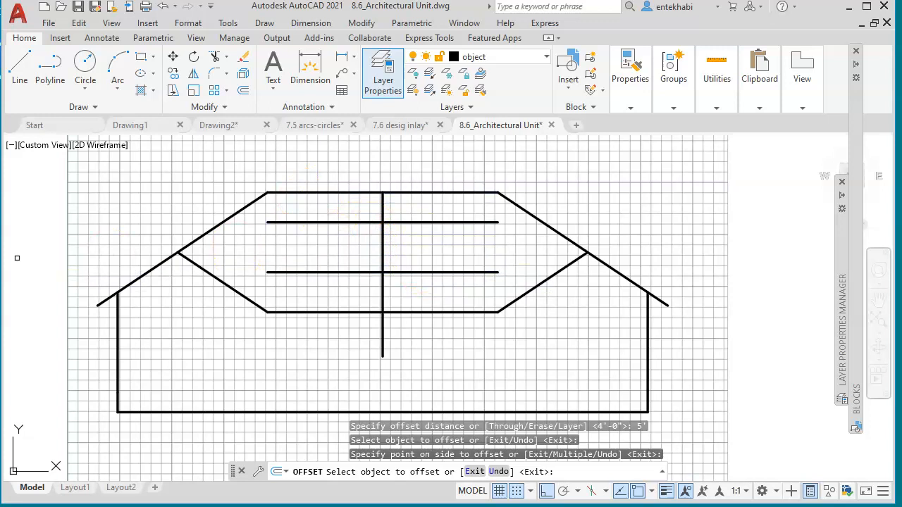
# Copy the right sloped roof line from its upper endpoint to the midpoint of the upper offset line, with Ortho off
pyautogui.moveTo(493, 104); pyautogui.dragTo(518, 36)
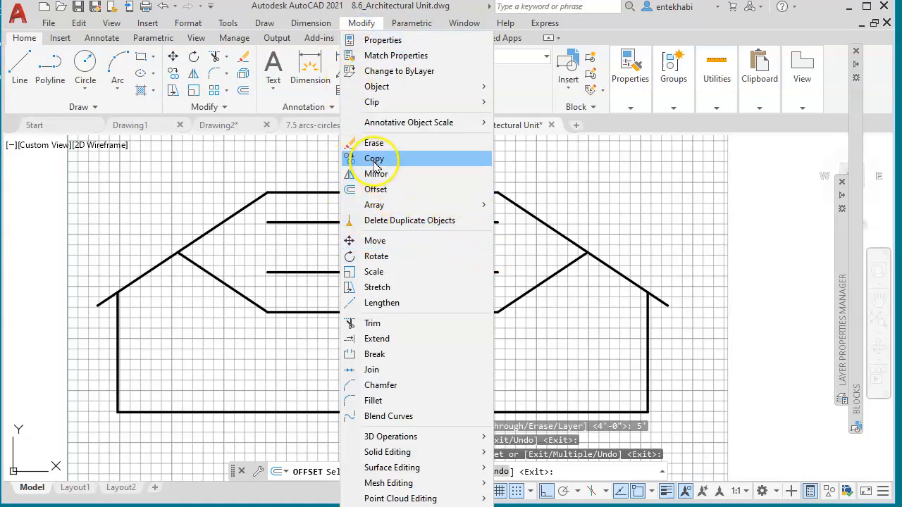
pyautogui.click(79, 22)
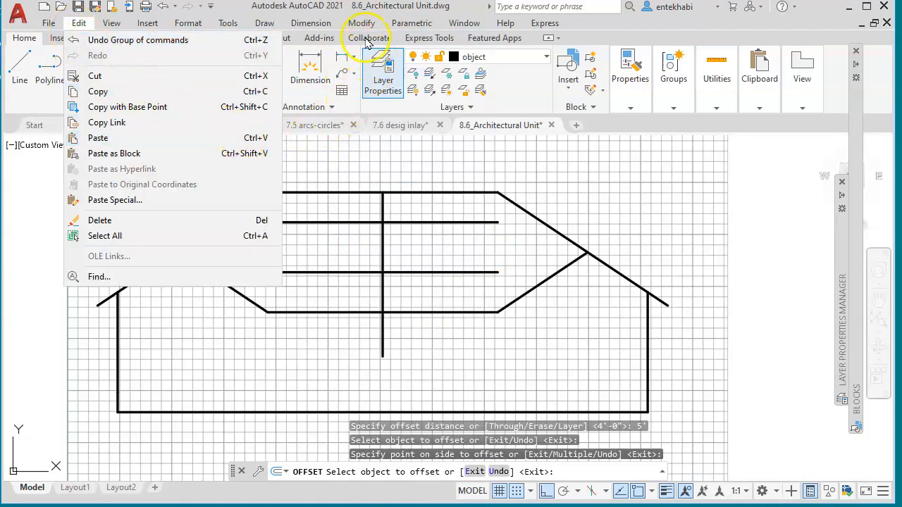
pyautogui.moveTo(361, 23)
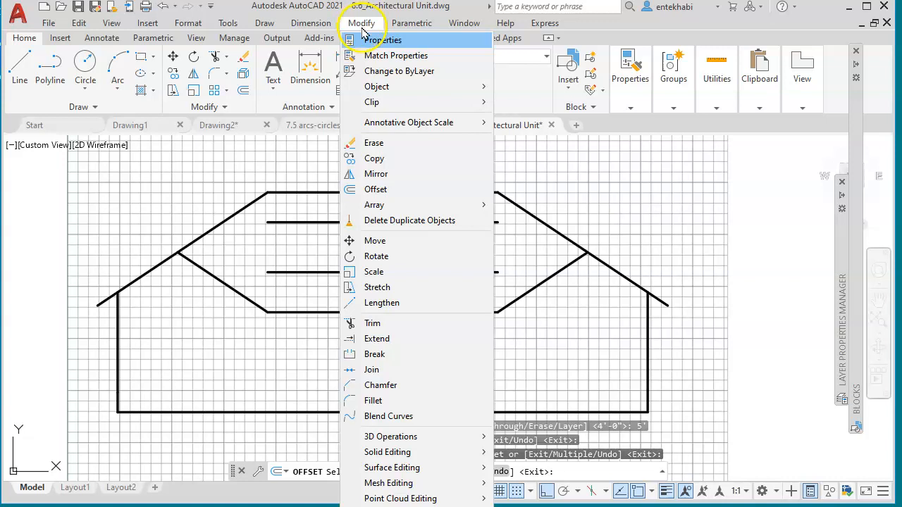
pyautogui.click(374, 159)
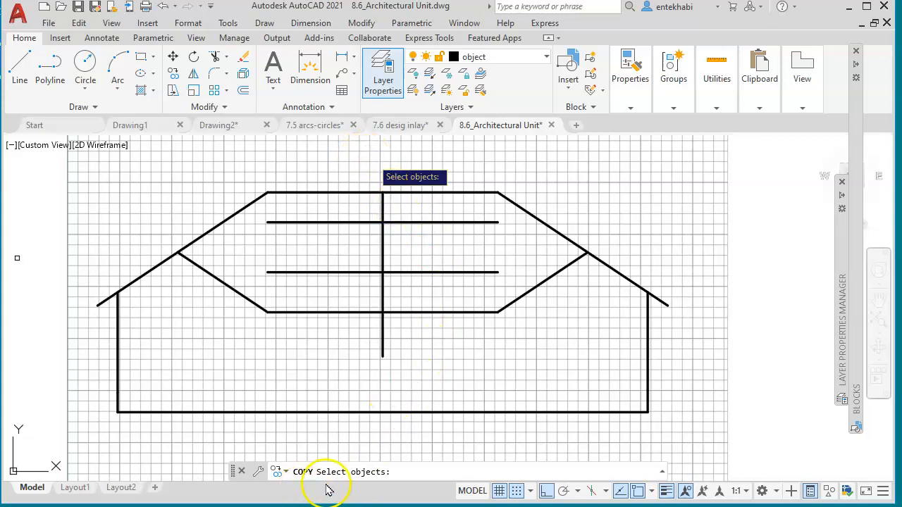
pyautogui.click(546, 231)
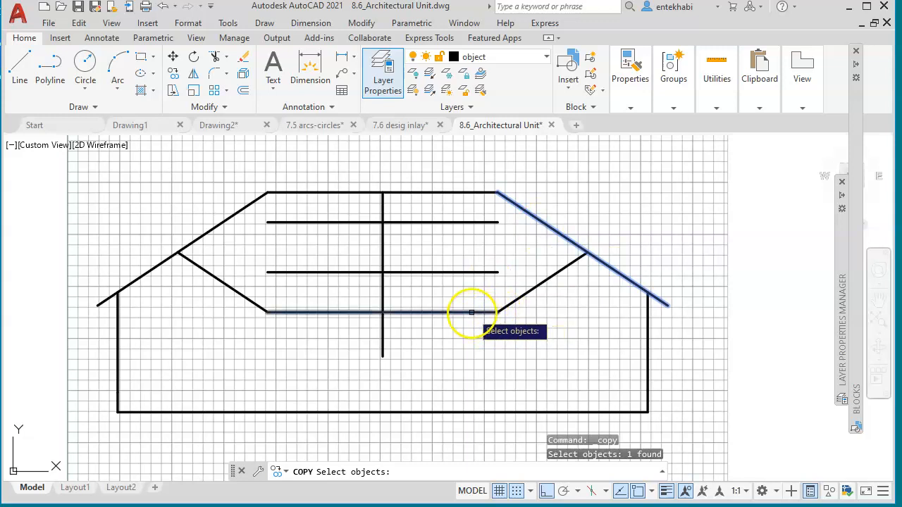
pyautogui.press('Return')
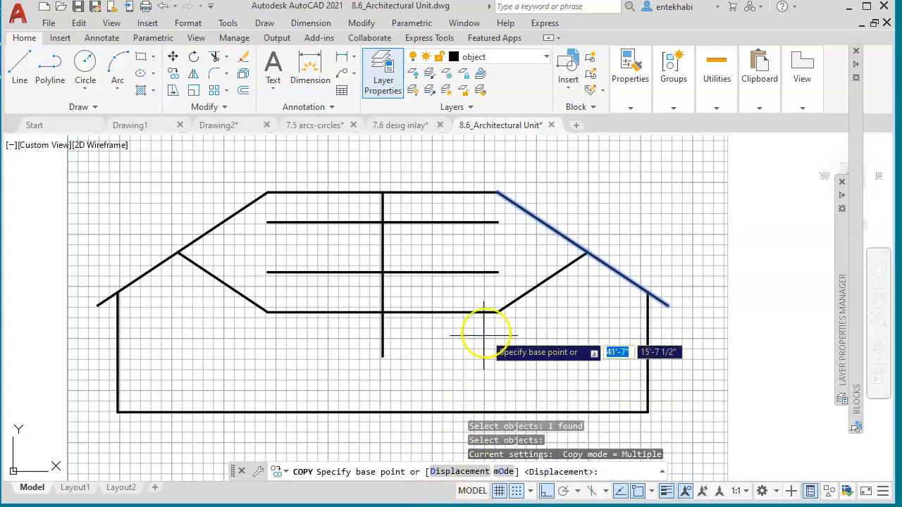
pyautogui.click(505, 200)
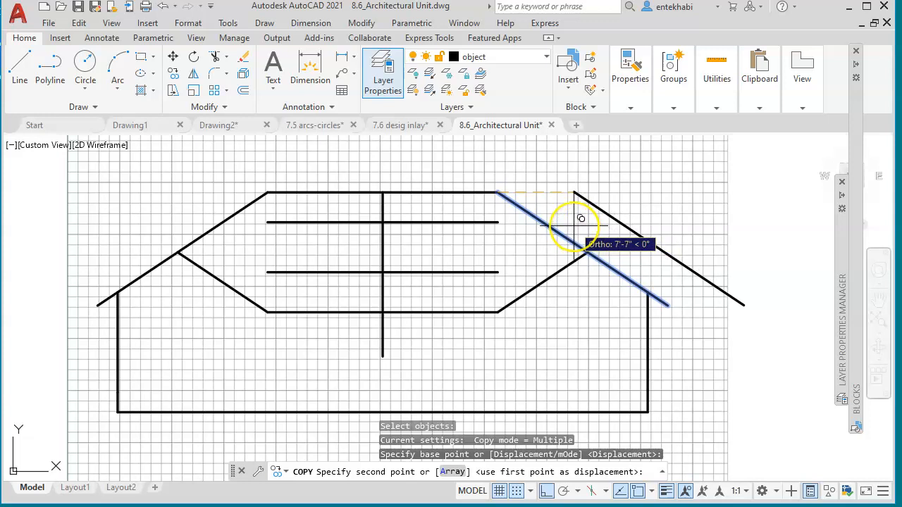
pyautogui.press('F8')
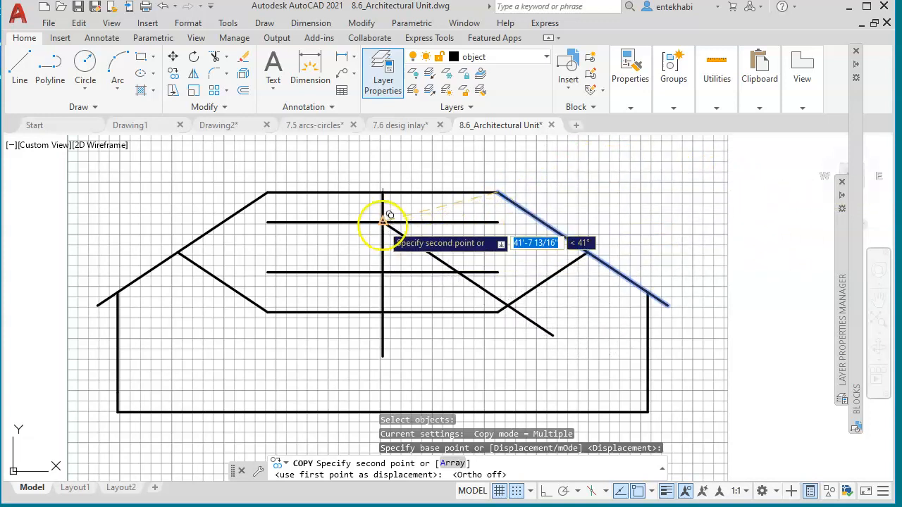
pyautogui.click(382, 224)
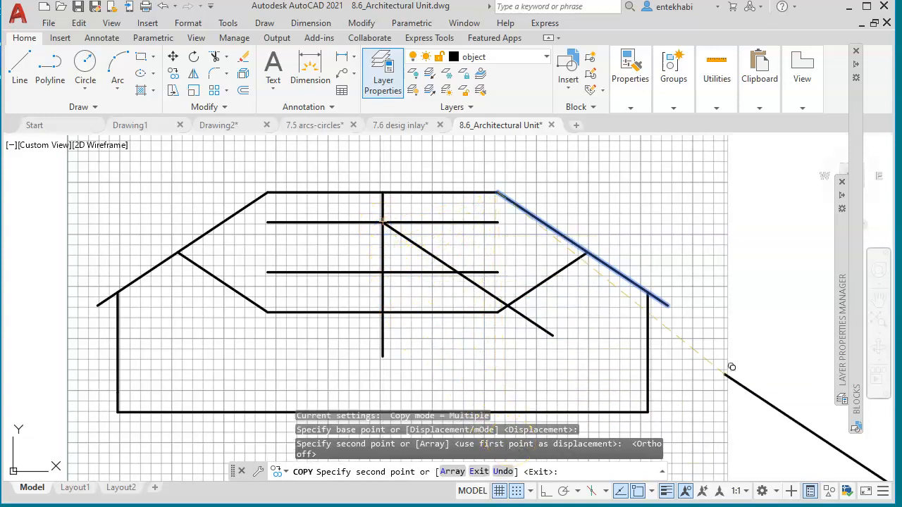
pyautogui.press('Return')
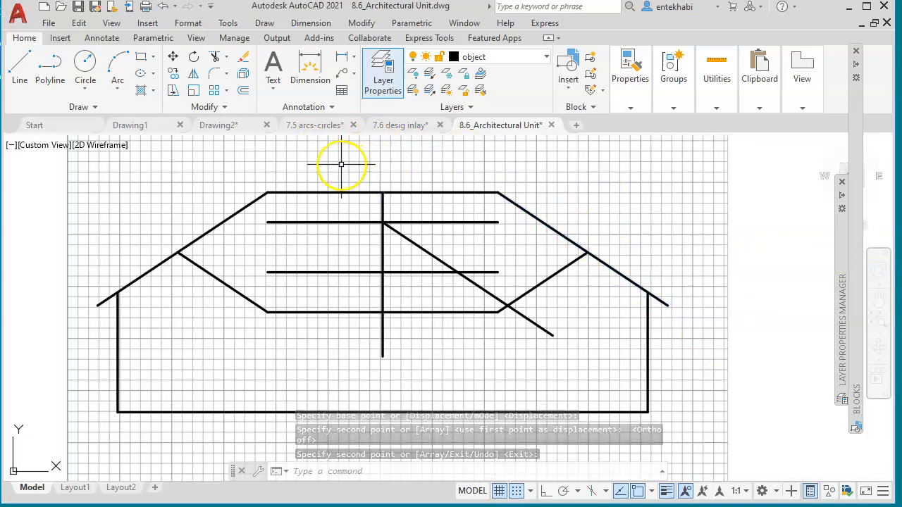
# Copy the left sloped roof line from its upper endpoint to the midpoint of the upper offset line
pyautogui.press('Return')
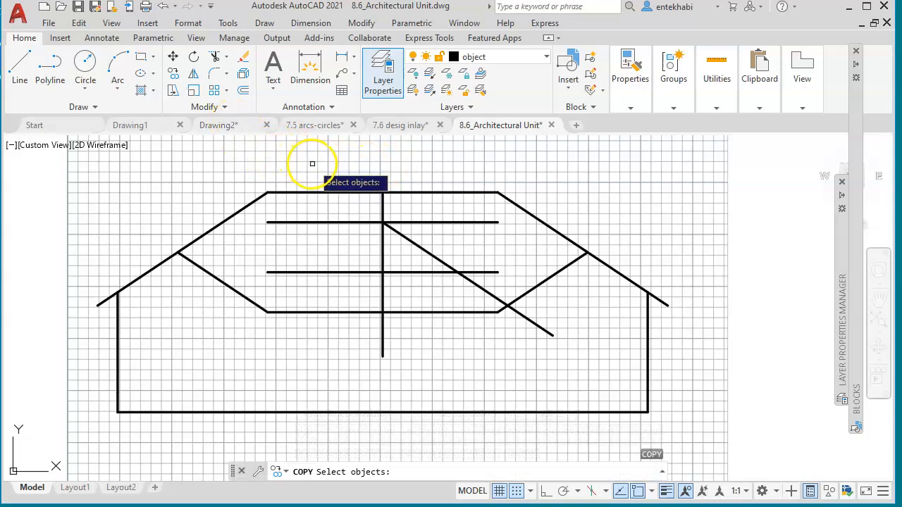
pyautogui.click(255, 201)
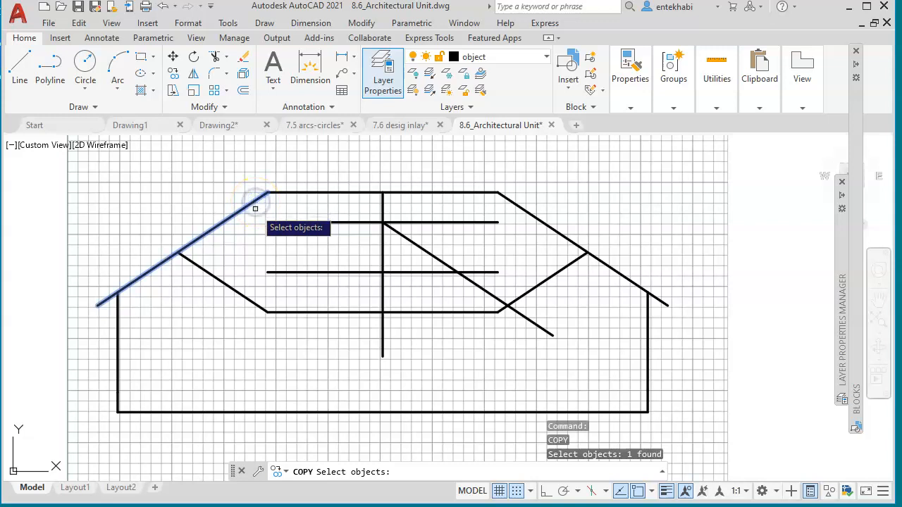
pyautogui.press('Return')
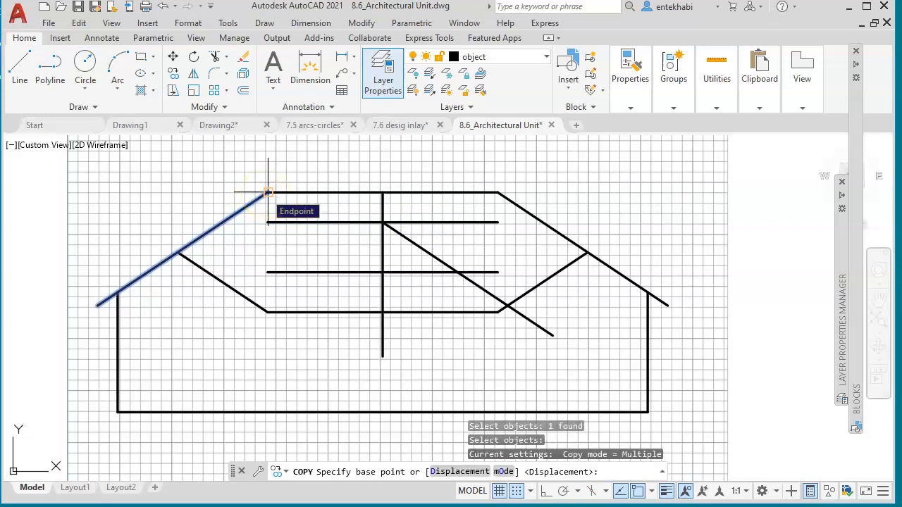
pyautogui.click(268, 191)
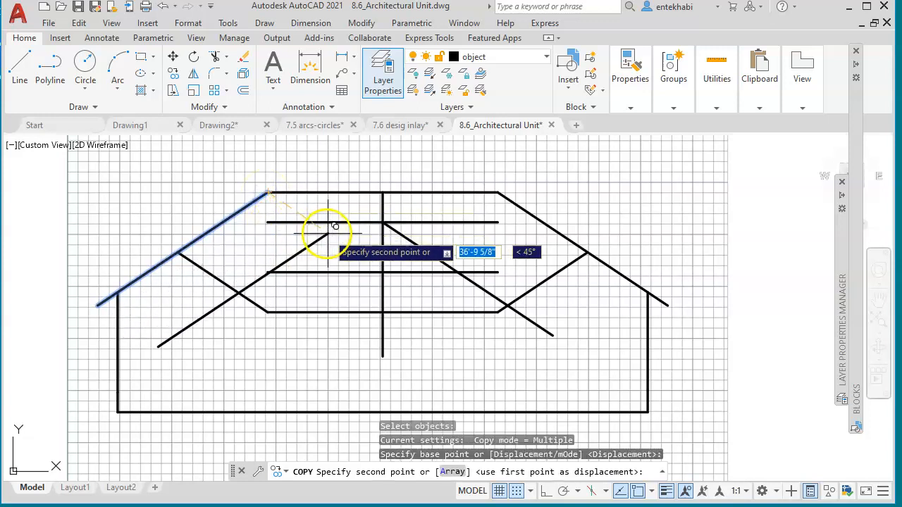
pyautogui.click(382, 222)
pyautogui.press('Return')
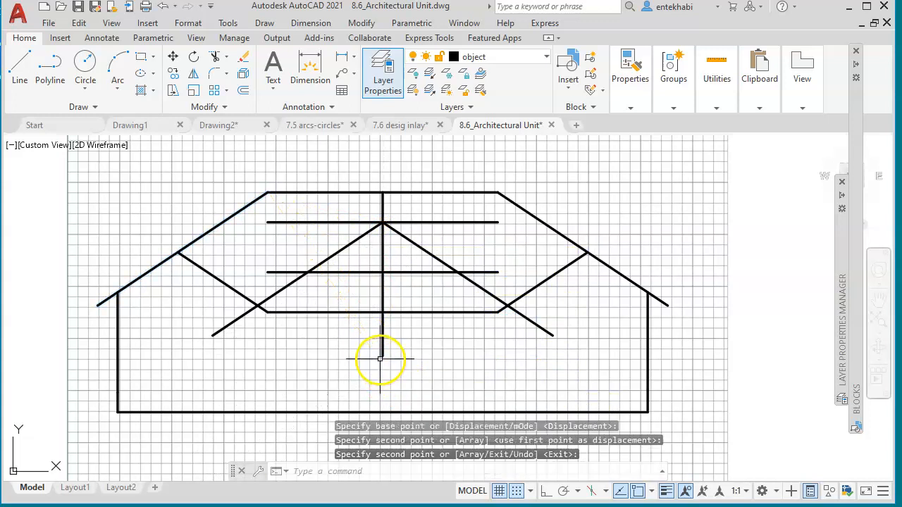
# Check the dormer dimensions in the Architectural Unit reference drawing in the browser, and return to AutoCAD
pyautogui.scroll(4, 399, 245)
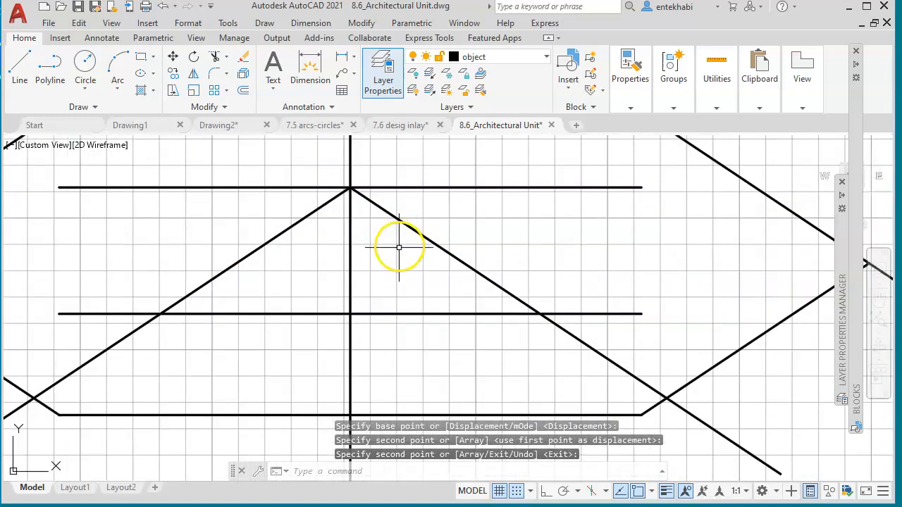
pyautogui.scroll(-5, 398, 248)
pyautogui.scroll(-1, 388, 278)
pyautogui.moveTo(392, 278); pyautogui.dragTo(365, 279, button='middle')
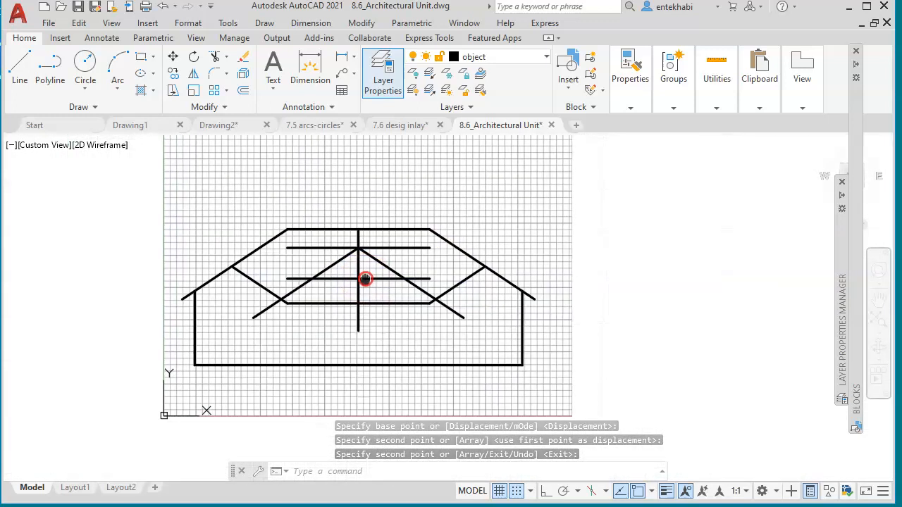
pyautogui.scroll(4, 359, 282)
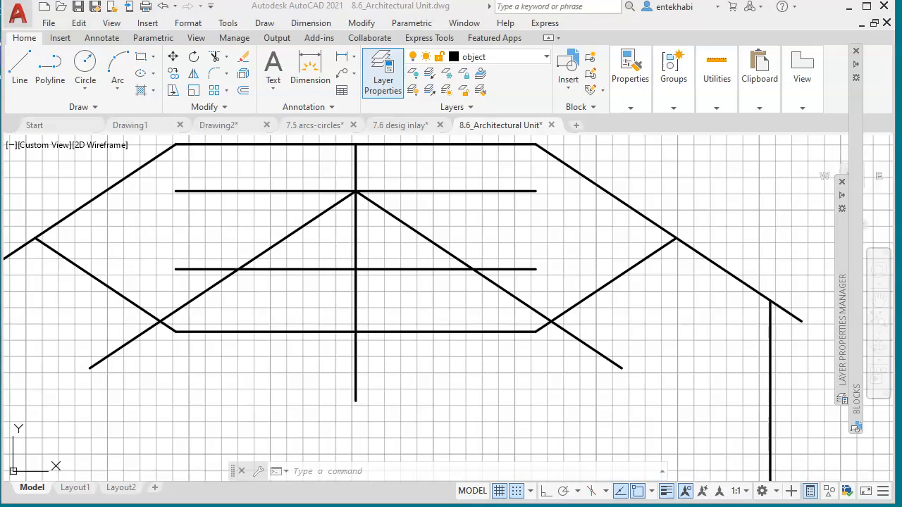
pyautogui.click(474, 87)
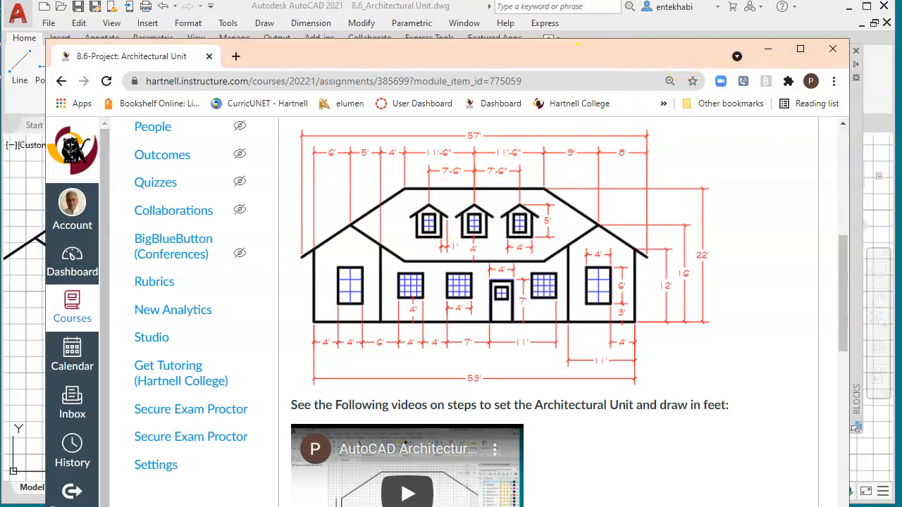
pyautogui.click(447, 24)
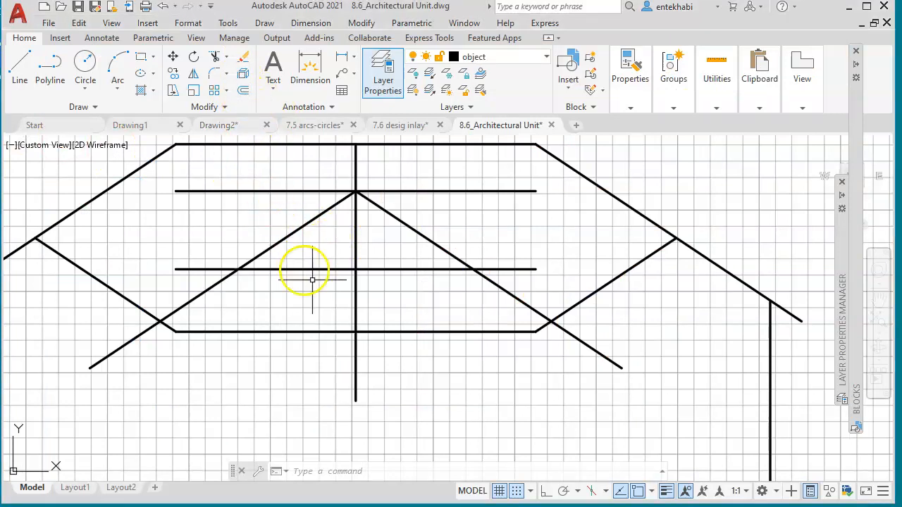
# Offset the vertical centre line to the right three times in succession, at 1' spacing
pyautogui.click(244, 96)
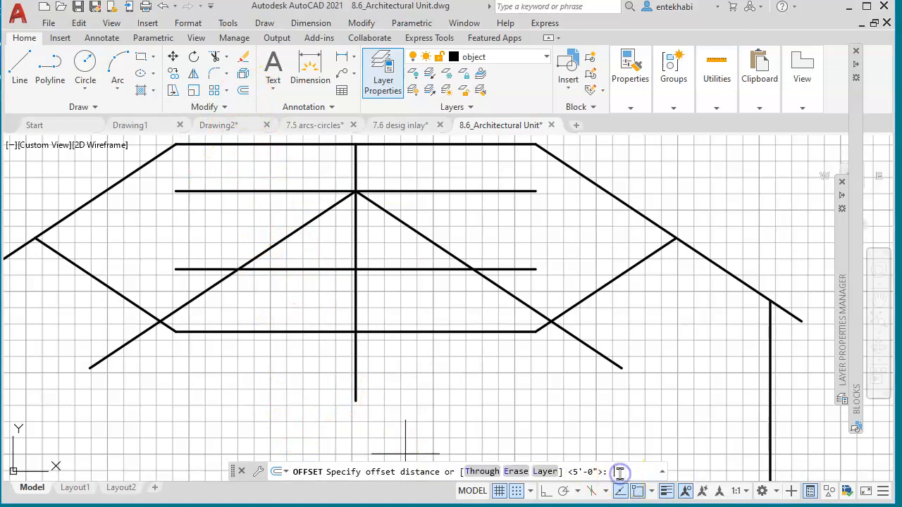
pyautogui.write('1')
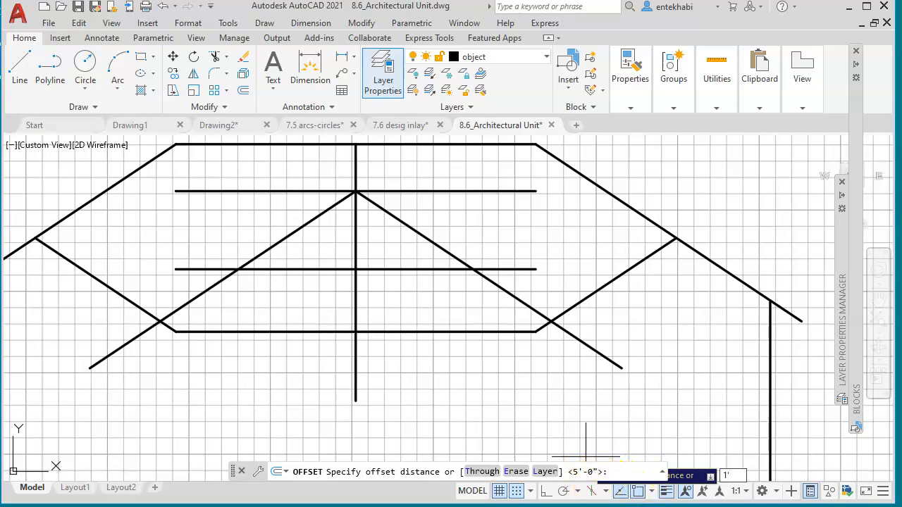
pyautogui.press('Return')
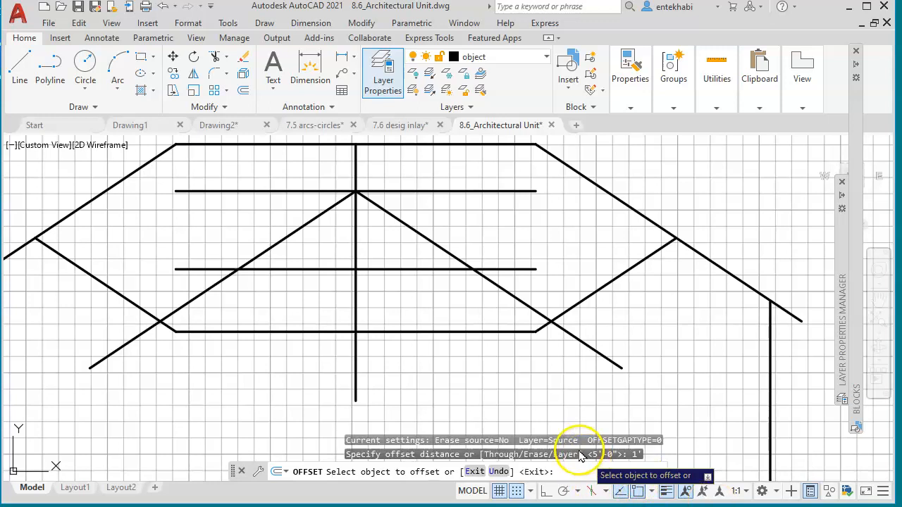
pyautogui.click(355, 241)
pyautogui.click(366, 243)
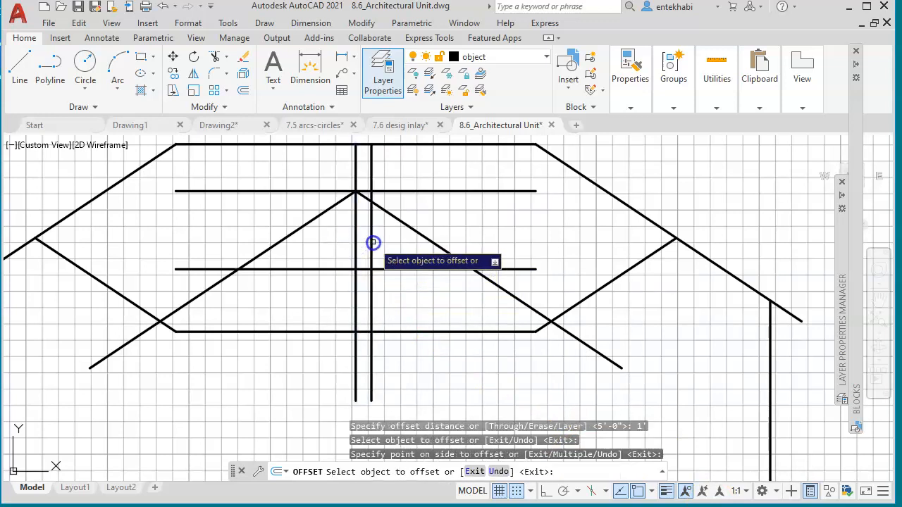
pyautogui.click(372, 247)
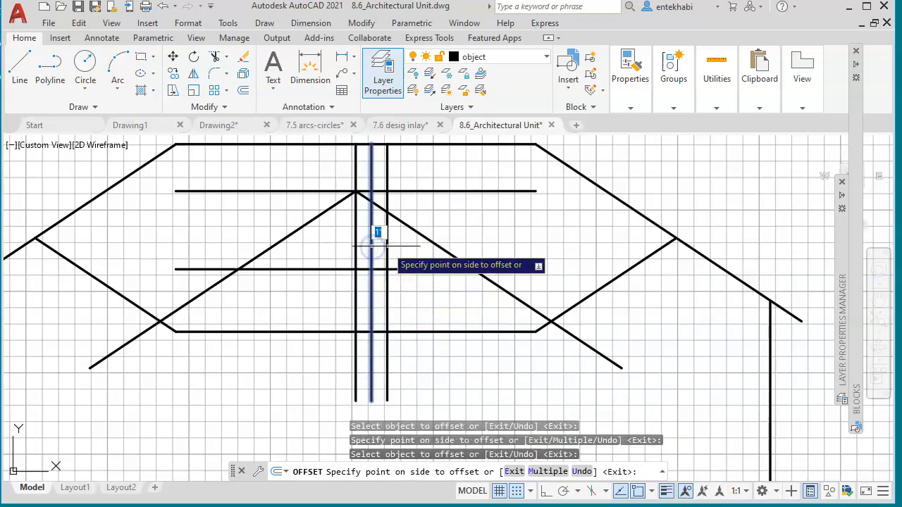
pyautogui.click(384, 247)
pyautogui.click(388, 248)
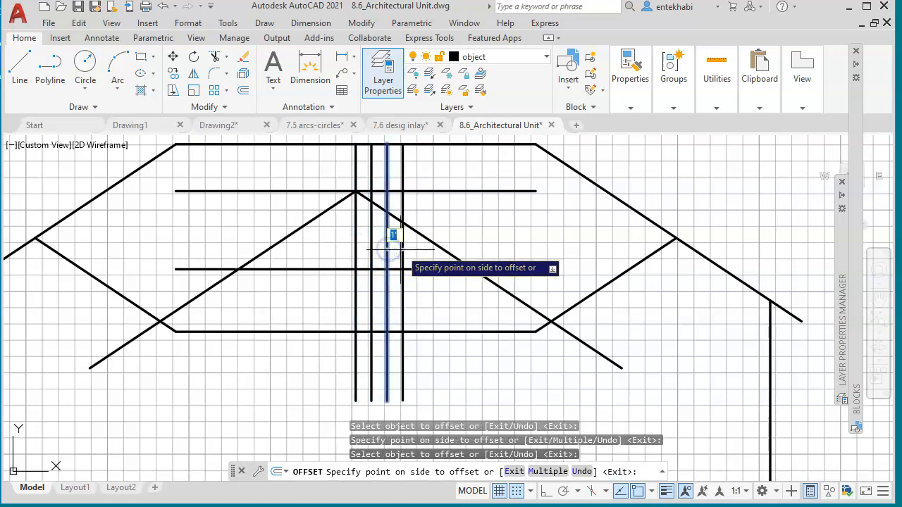
pyautogui.click(389, 252)
# Offset the vertical centre line to the left three times in succession, also at 1' spacing
pyautogui.click(357, 252)
pyautogui.click(342, 251)
pyautogui.click(340, 250)
pyautogui.click(317, 258)
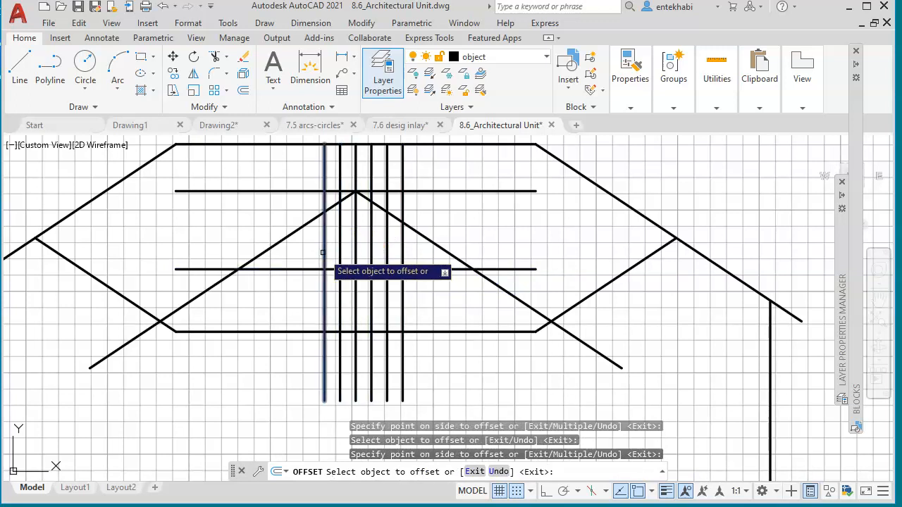
pyautogui.click(287, 317)
pyautogui.click(312, 255)
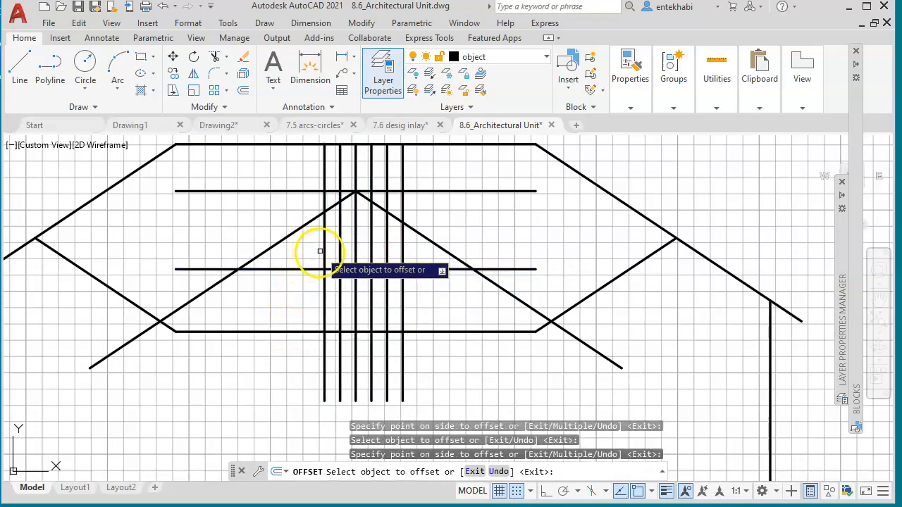
pyautogui.click(322, 249)
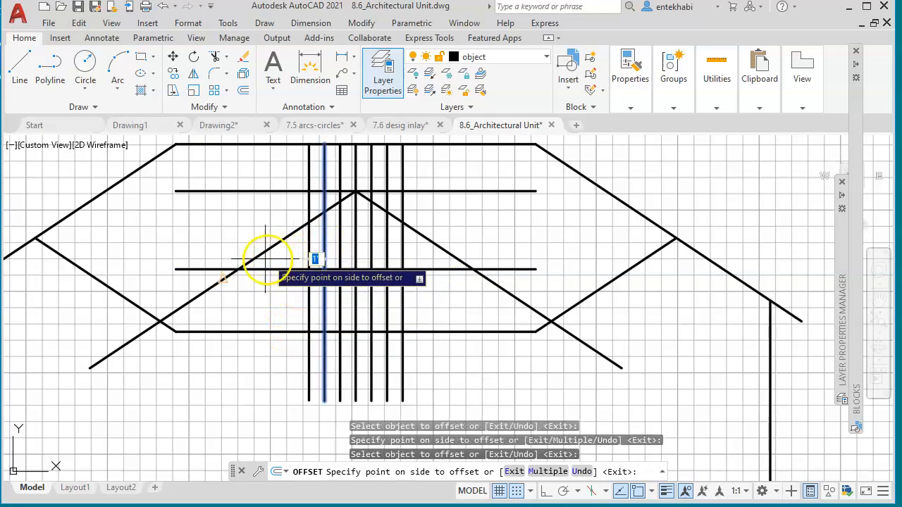
pyautogui.click(243, 240)
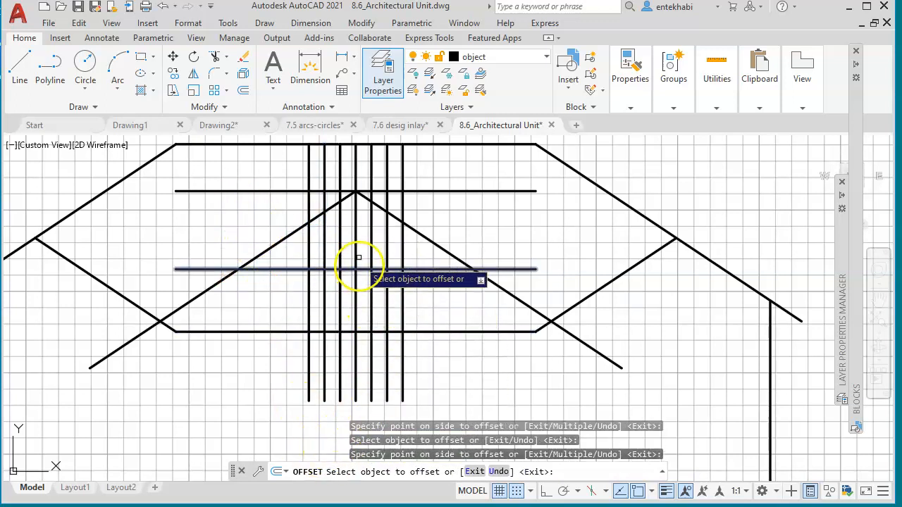
# Draw a horizontal line between the points where the outermost vertical offset lines cross the two copied roof slopes
pyautogui.scroll(2, 355, 257)
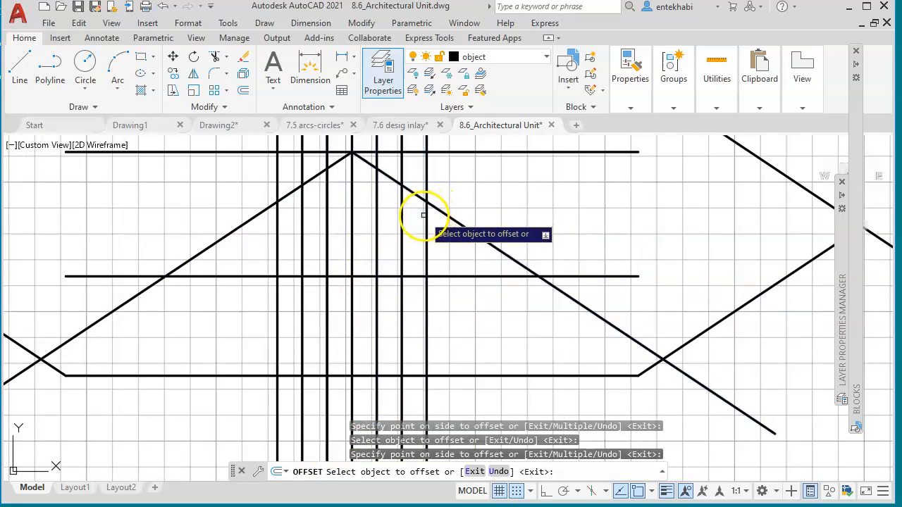
pyautogui.scroll(2, 342, 267)
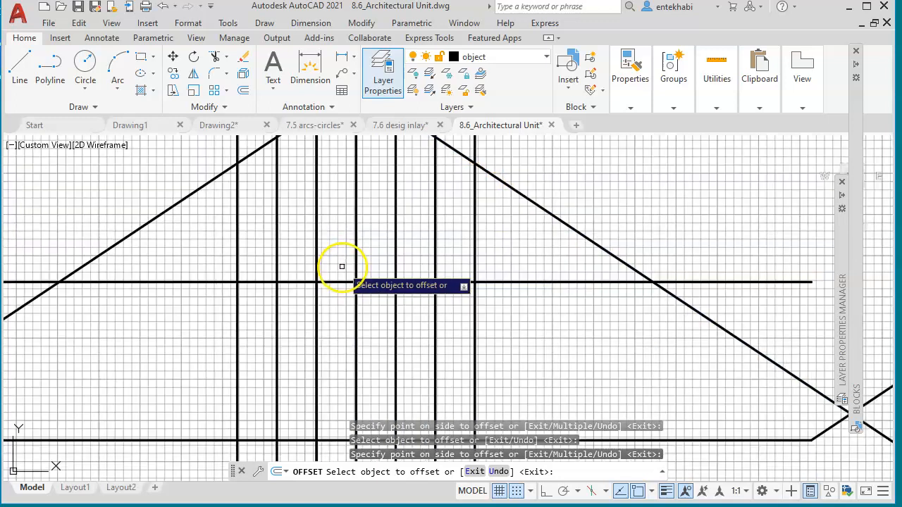
pyautogui.scroll(-4, 341, 266)
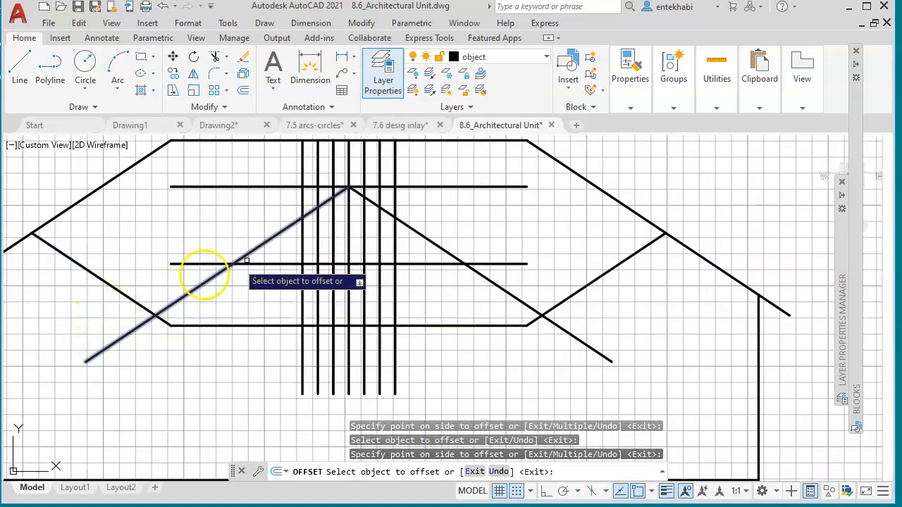
pyautogui.scroll(2, 278, 245)
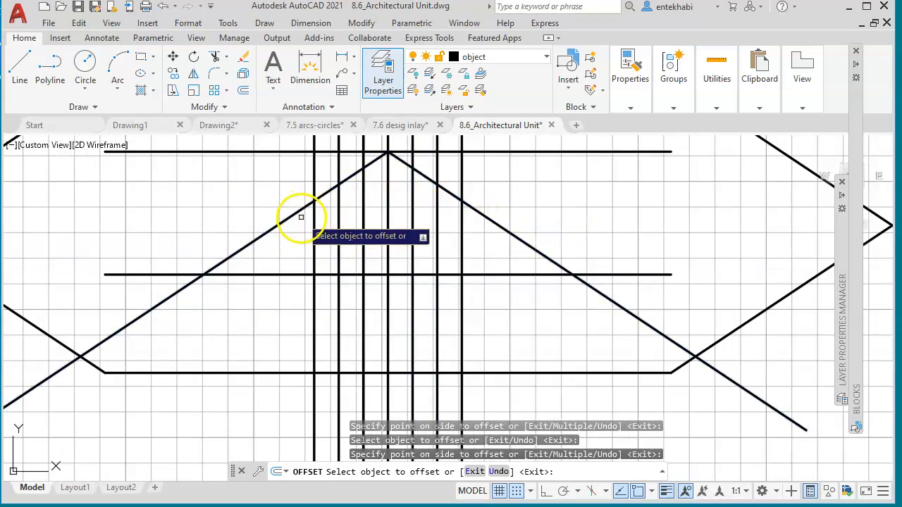
pyautogui.write('l')
pyautogui.press('Return')
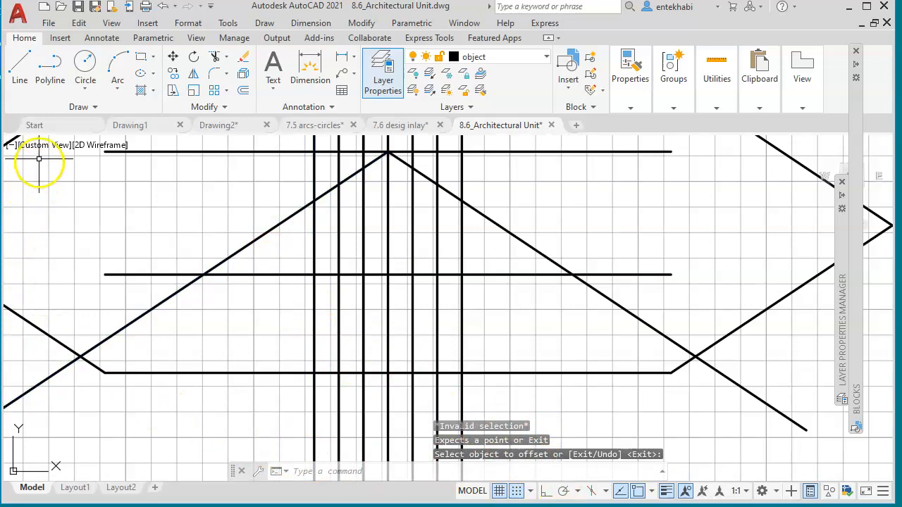
pyautogui.click(19, 79)
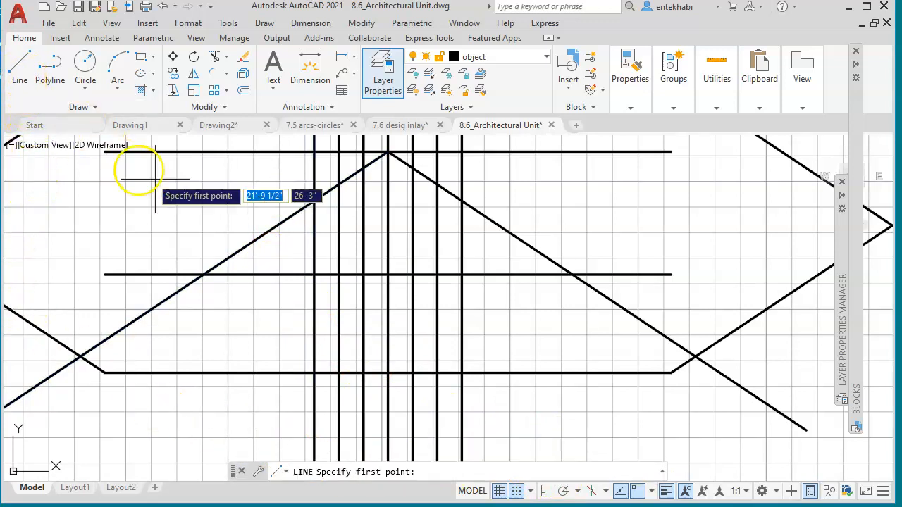
pyautogui.click(314, 201)
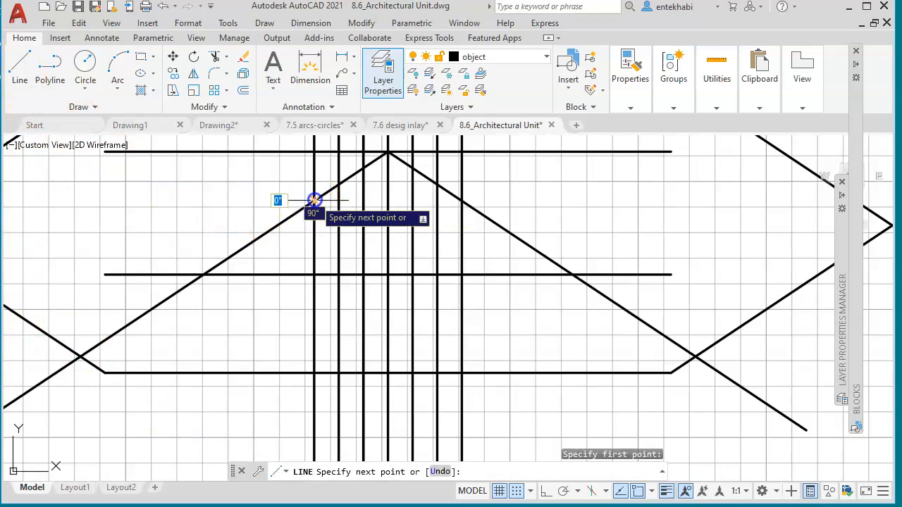
pyautogui.click(463, 202)
pyautogui.press('Return')
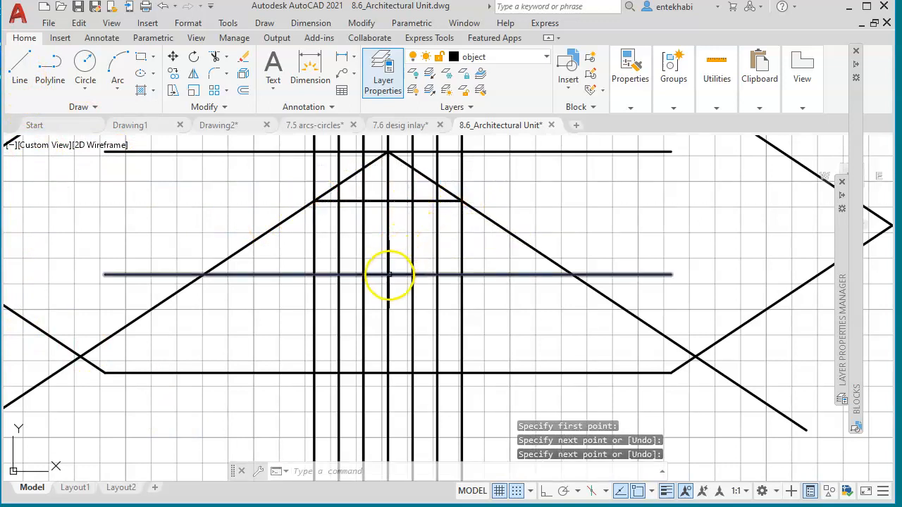
# Offset the short horizontal line between the copied slopes downward twice in succession, at 1' spacing
pyautogui.scroll(2, 390, 242)
pyautogui.moveTo(391, 250); pyautogui.dragTo(387, 303, button='middle')
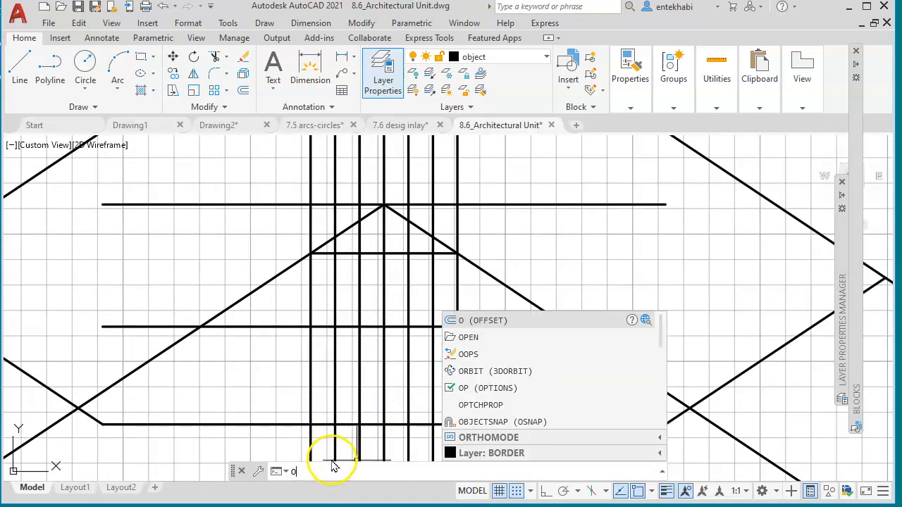
pyautogui.press('Return')
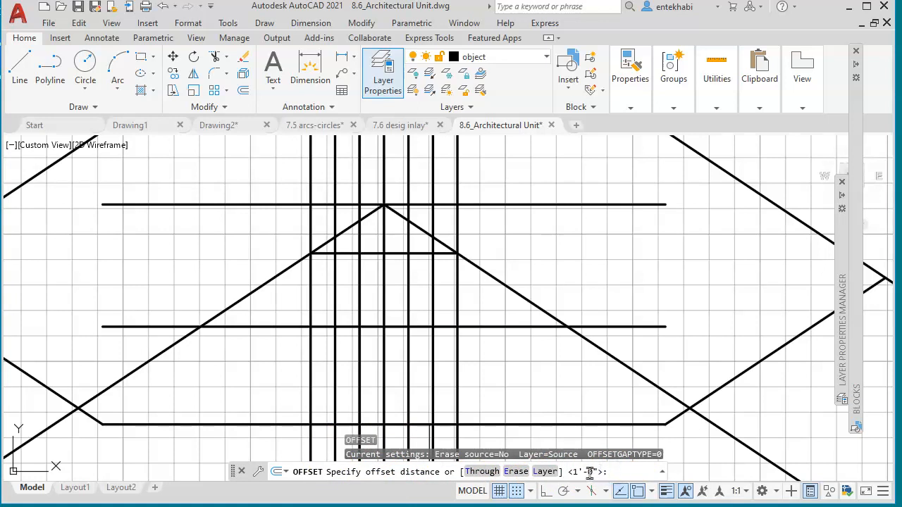
pyautogui.press('Return')
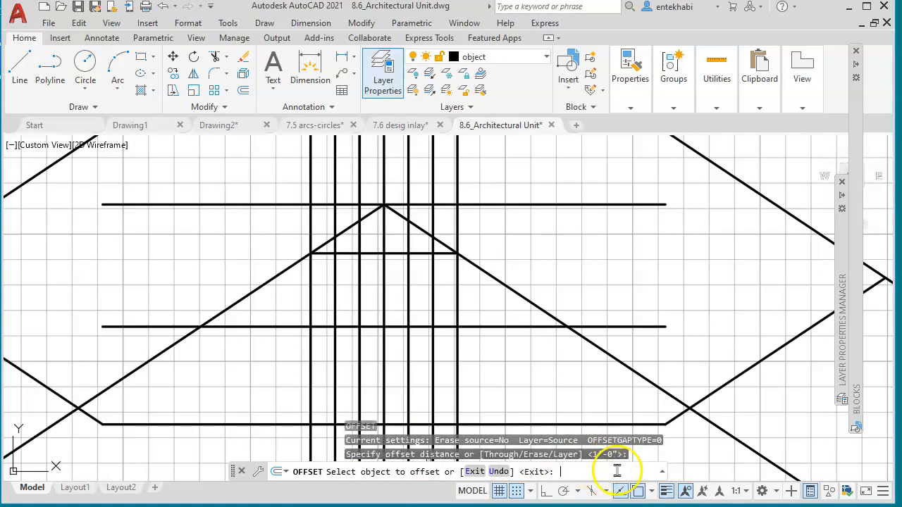
pyautogui.click(418, 253)
pyautogui.click(422, 268)
pyautogui.click(416, 277)
pyautogui.click(413, 293)
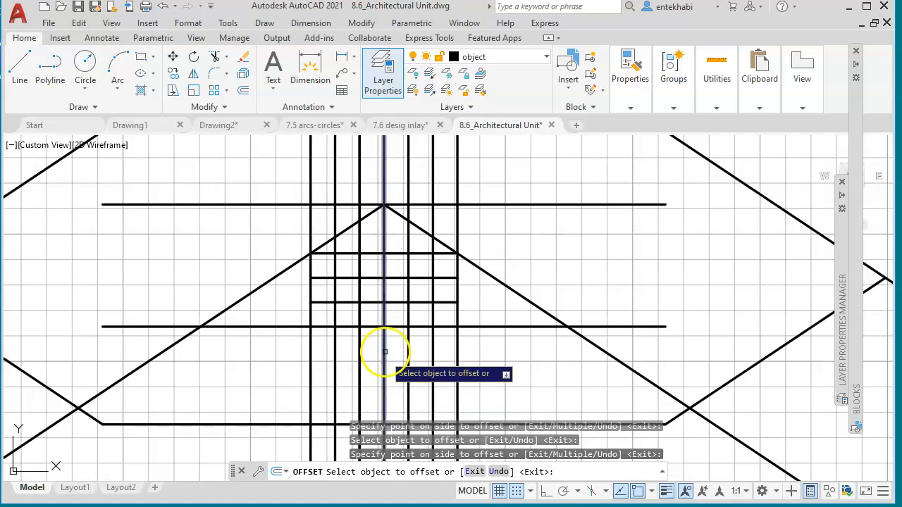
pyautogui.click(398, 302)
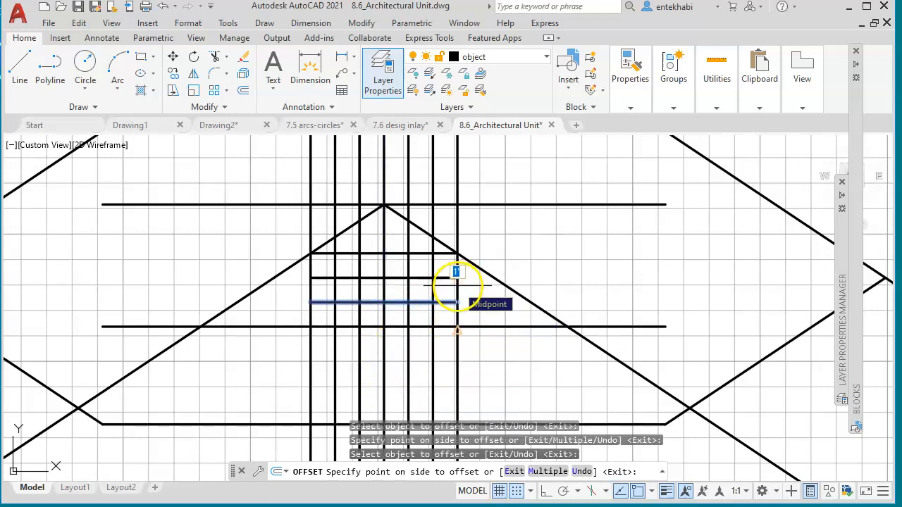
pyautogui.press('Escape')
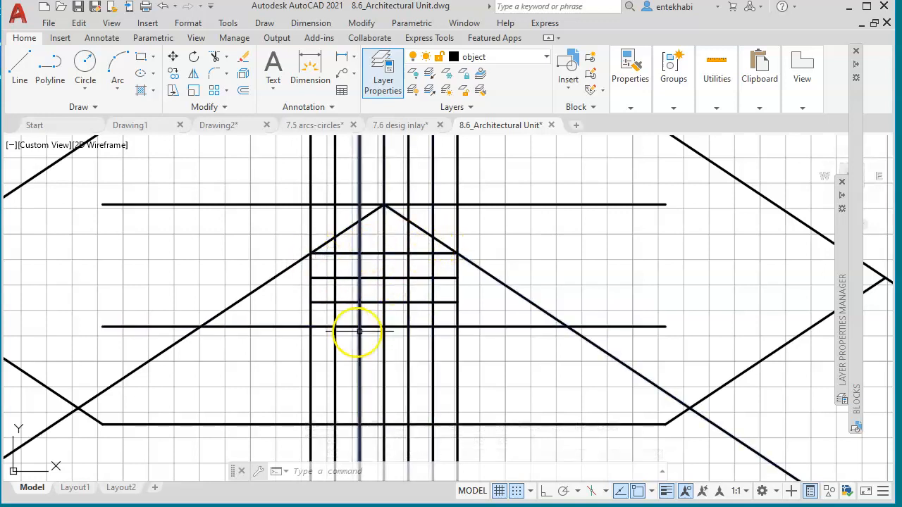
pyautogui.scroll(-1, 374, 336)
pyautogui.scroll(1, 352, 384)
pyautogui.moveTo(363, 331)
pyautogui.mouseDown(button='middle')
pyautogui.moveTo(359, 311)
pyautogui.moveTo(348, 350)
pyautogui.mouseUp(button='middle')
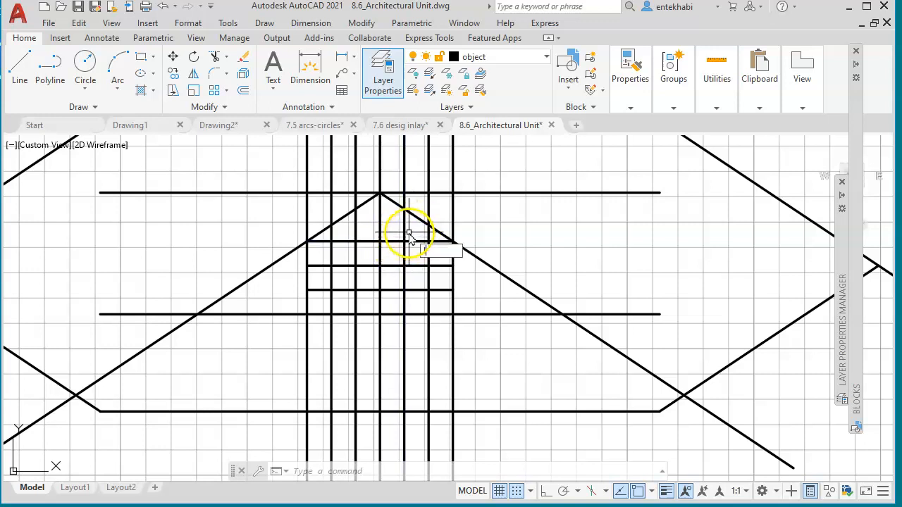
# Draw a horizontal line between the points where the second vertical offset lines on each side cross the two roof slopes
pyautogui.press('l')
pyautogui.press('Return')
pyautogui.click(428, 225)
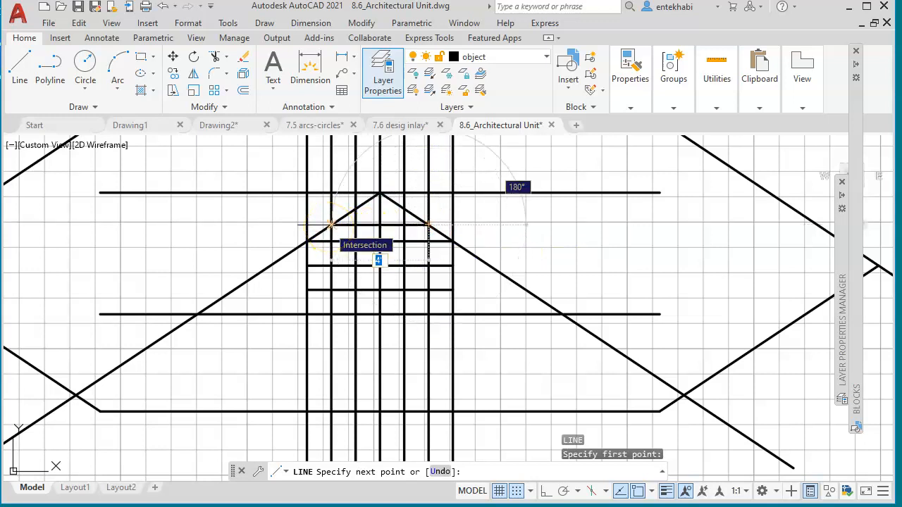
pyautogui.click(330, 225)
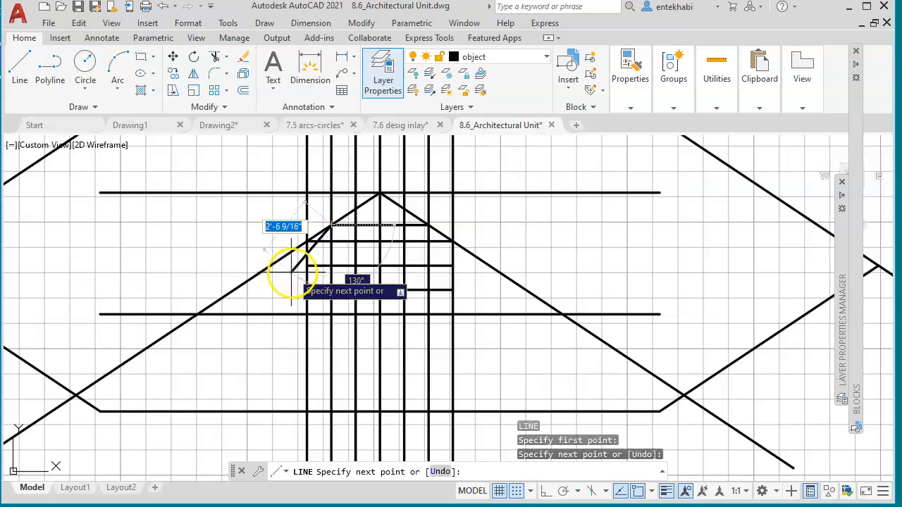
pyautogui.press('Return')
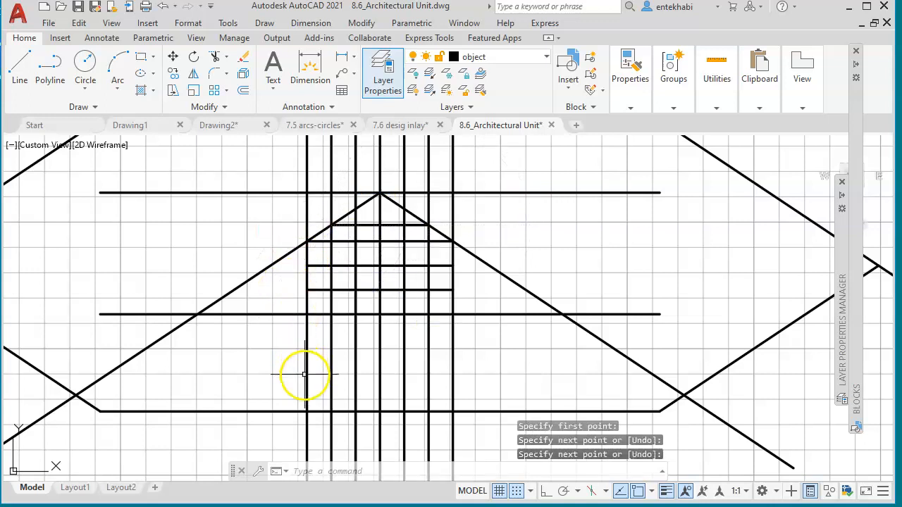
# Erase the three wider horizontal lines below the new line, spanning the outermost vertical offset lines
pyautogui.click(391, 241)
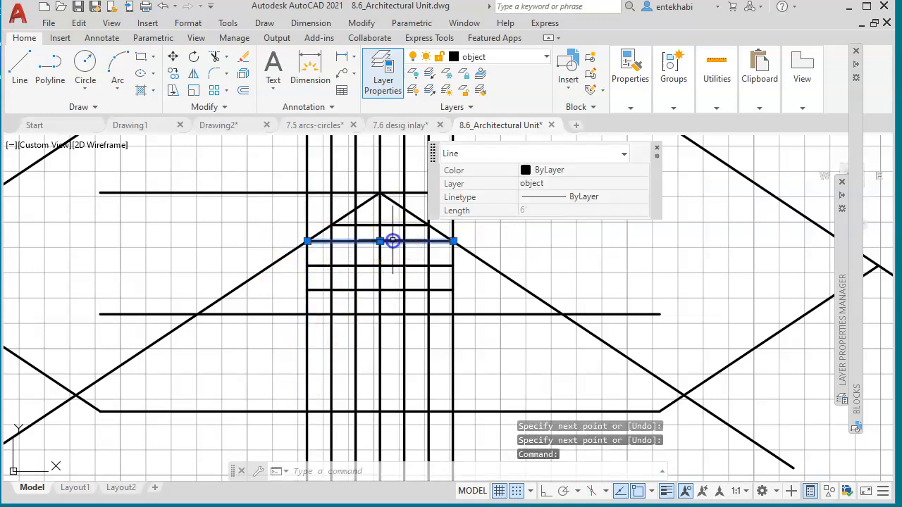
pyautogui.click(390, 266)
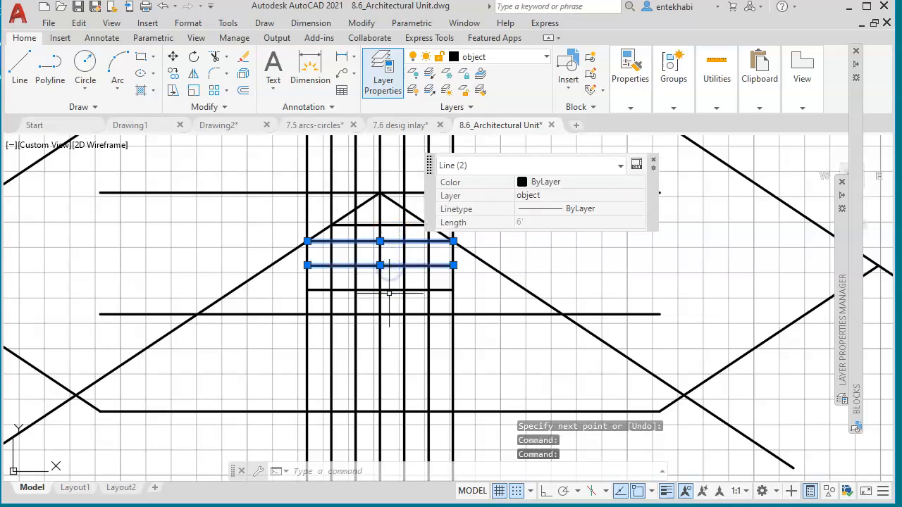
pyautogui.click(392, 289)
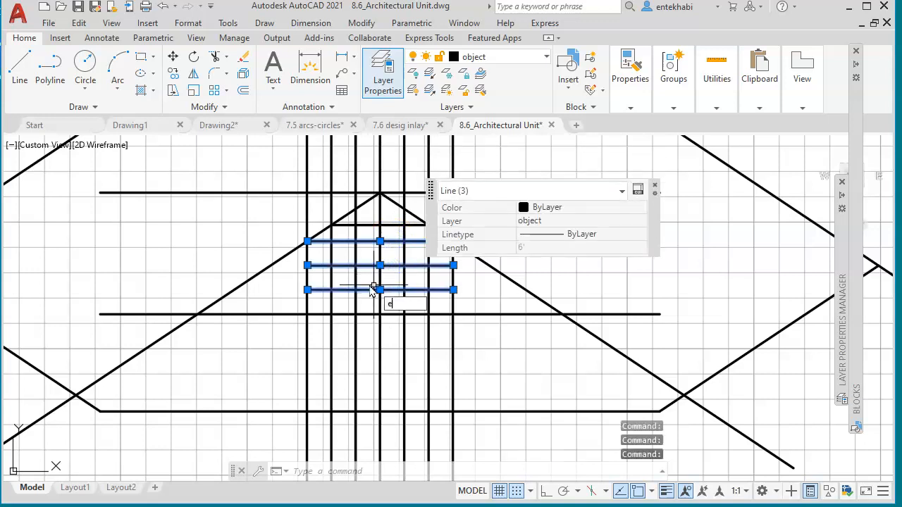
pyautogui.press('Return')
# Offset the remaining short horizontal line downward three times in succession, at 1' spacing
pyautogui.scroll(3, 368, 268)
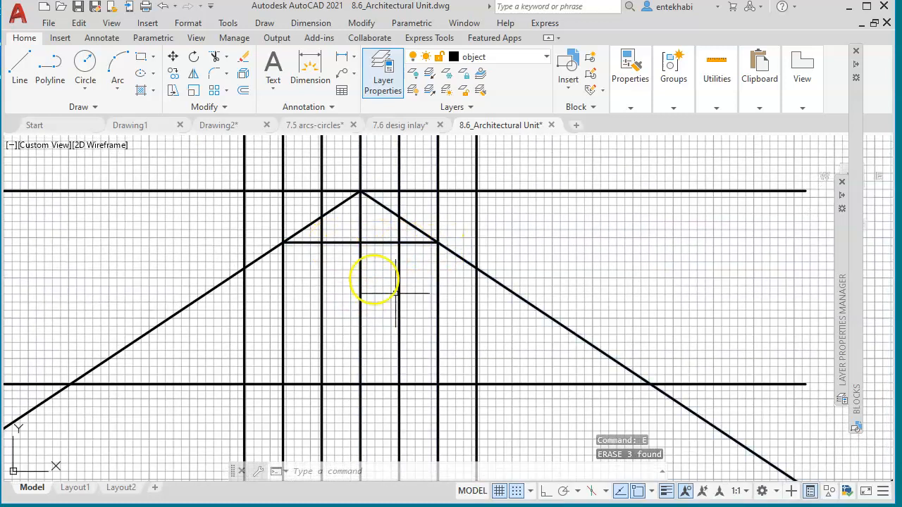
pyautogui.write('o')
pyautogui.press('Return')
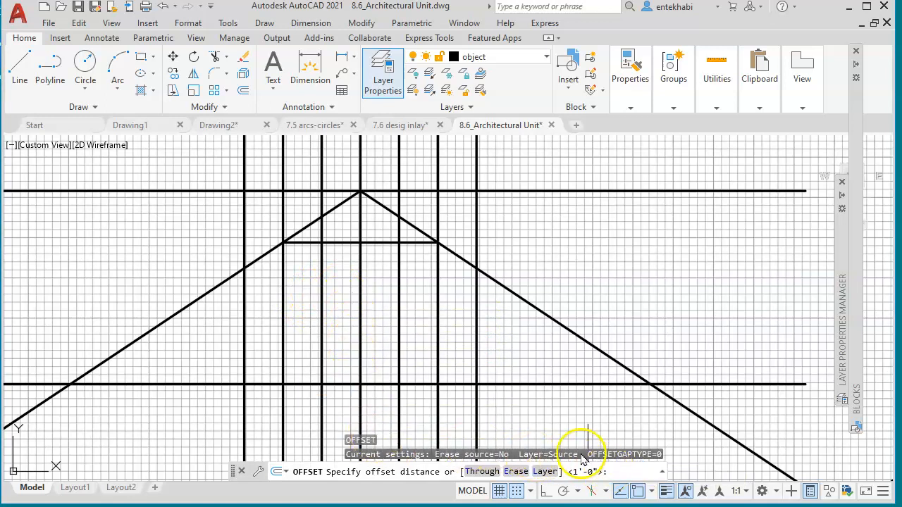
pyautogui.press('Return')
pyautogui.click(419, 242)
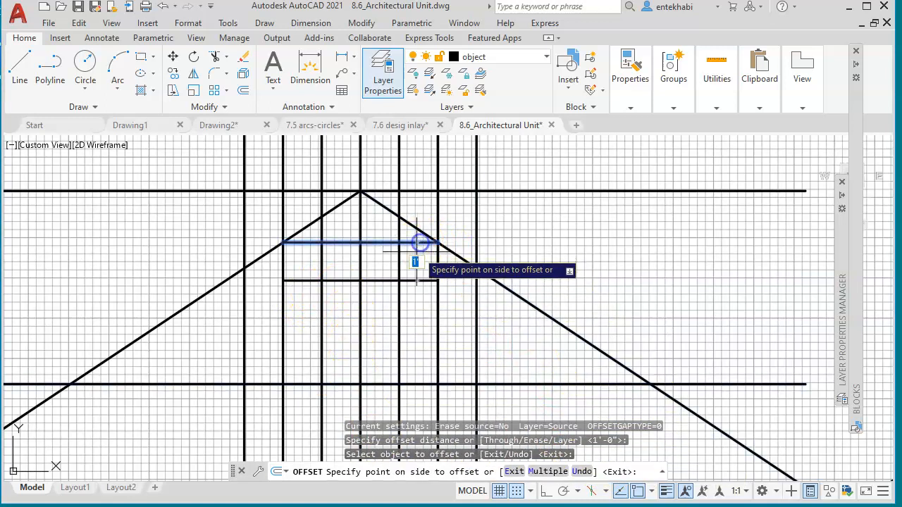
pyautogui.click(416, 262)
pyautogui.click(417, 280)
pyautogui.click(417, 292)
pyautogui.click(414, 318)
pyautogui.click(468, 355)
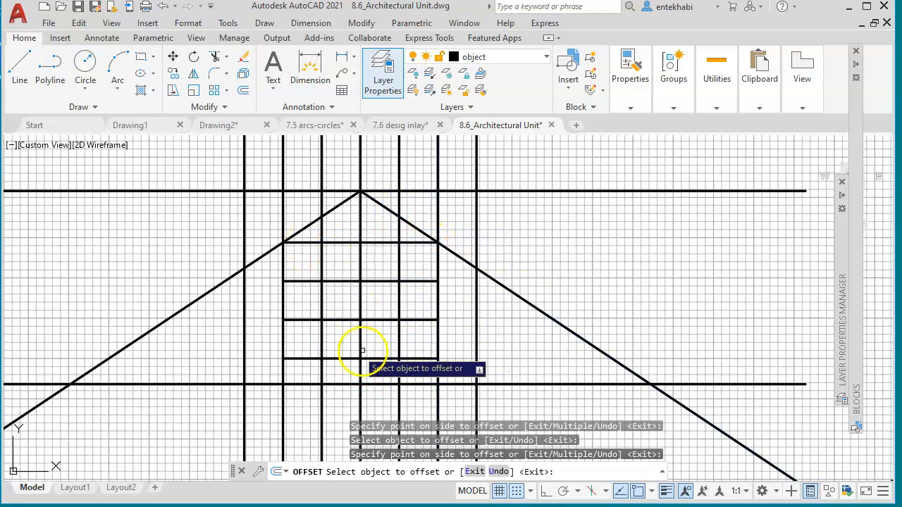
pyautogui.press('Escape')
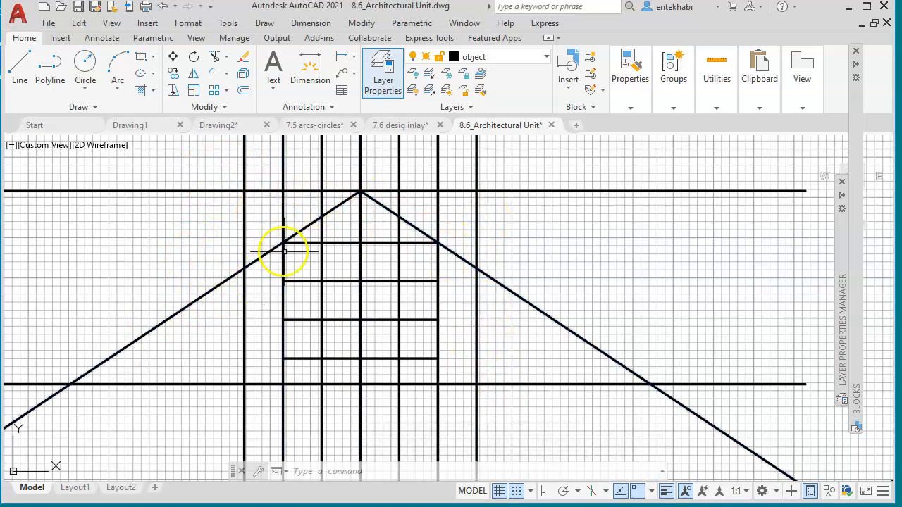
# Trim both copied roof slopes where they extend beyond the outermost vertical offset lines
pyautogui.click(221, 64)
pyautogui.click(498, 281)
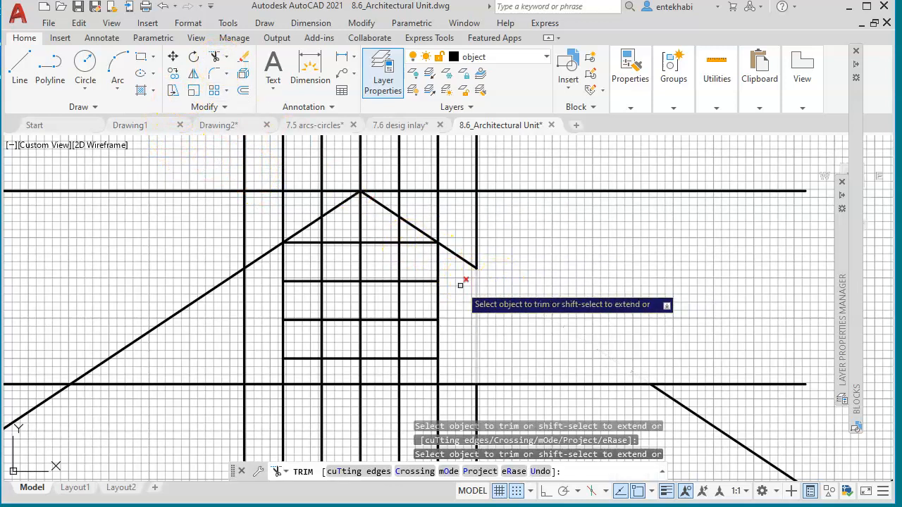
pyautogui.click(218, 286)
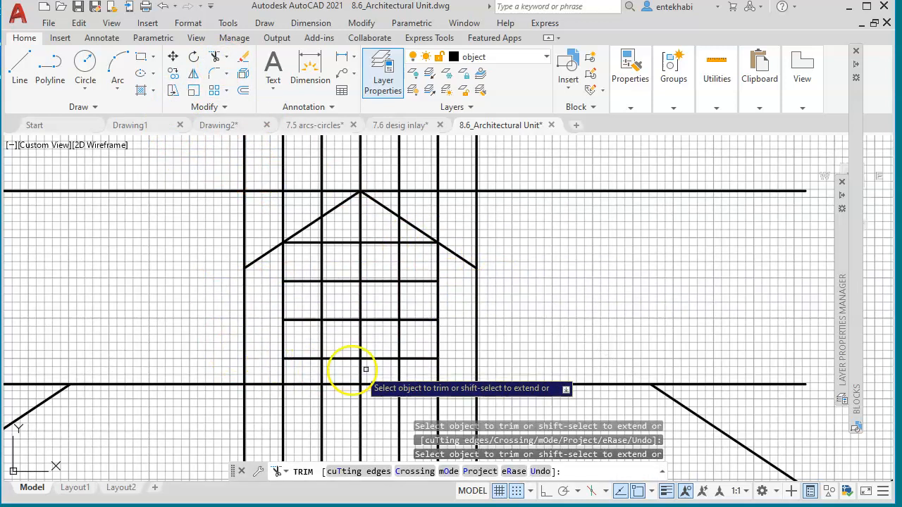
pyautogui.press('Escape')
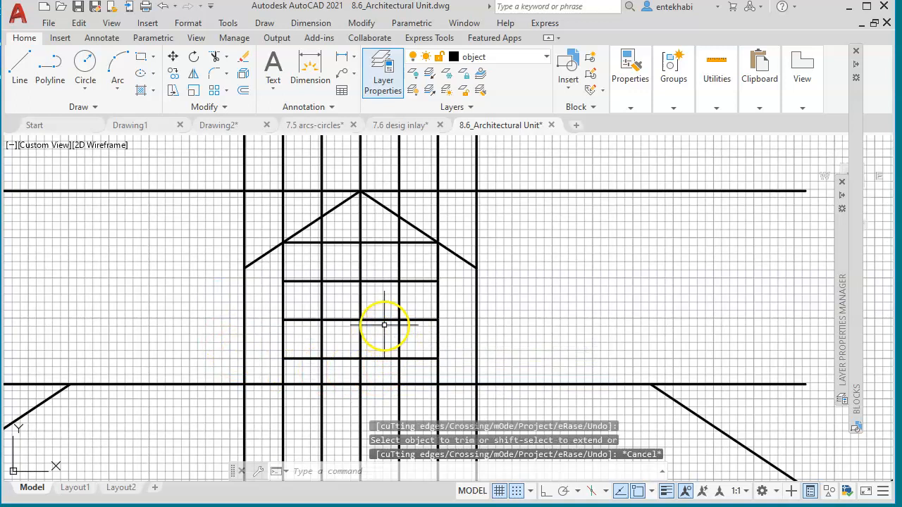
# Erase the two outermost vertical offset lines at the ends of the trimmed dormer slopes
pyautogui.click(476, 313)
pyautogui.click(249, 327)
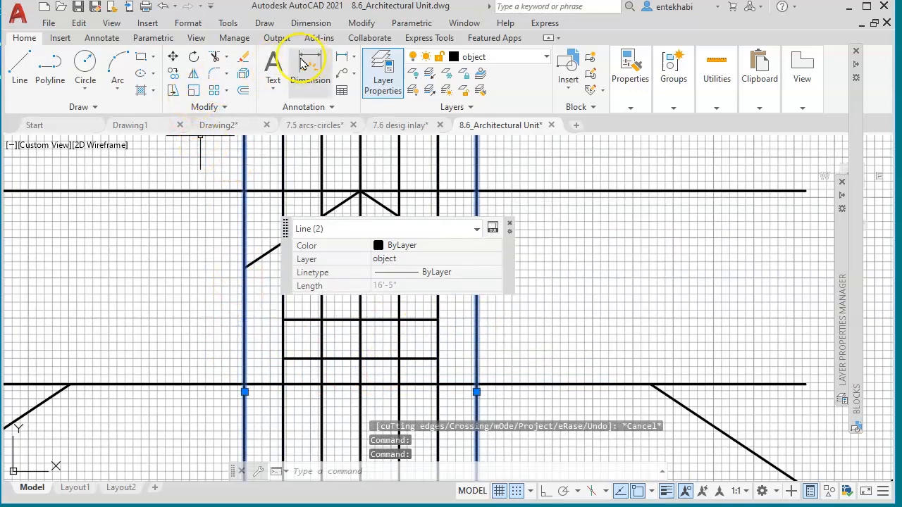
pyautogui.click(244, 58)
# Trim the long horizontal base line outside the dormer walls and the five vertical lines below that base line
pyautogui.scroll(1, 385, 303)
pyautogui.scroll(-1, 382, 297)
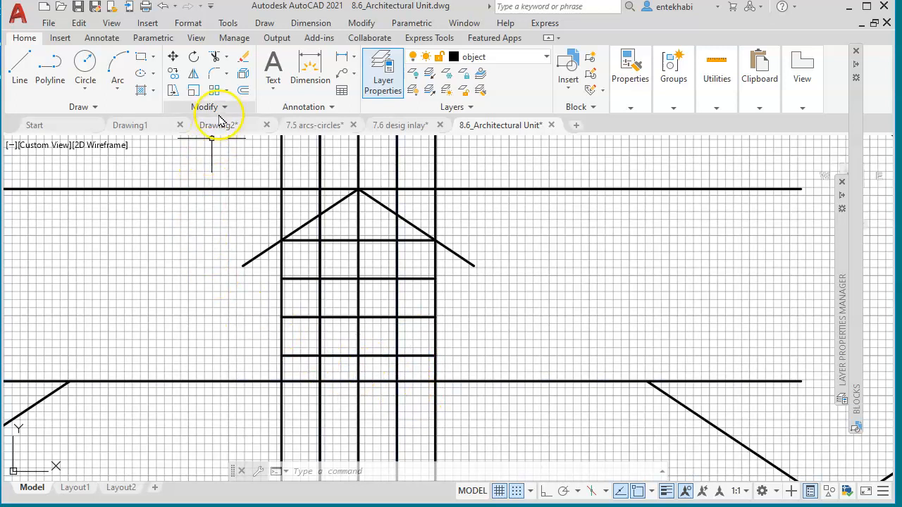
pyautogui.click(215, 60)
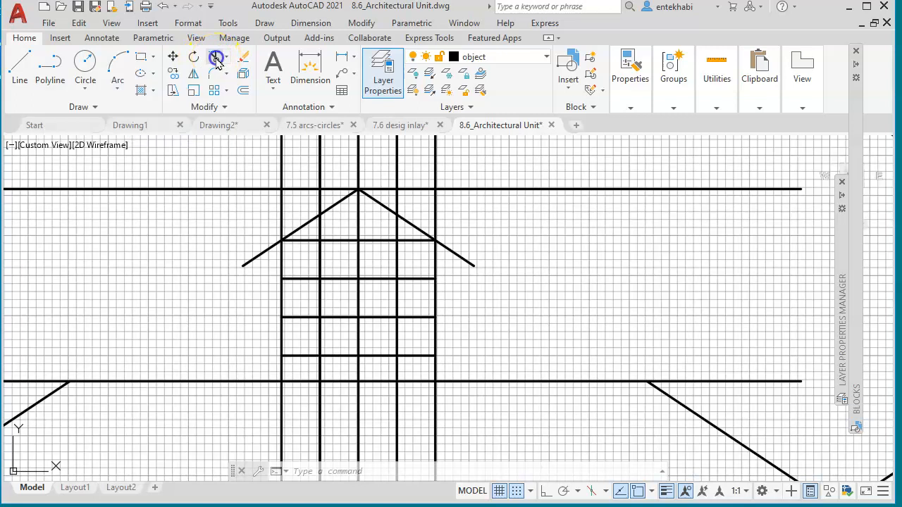
pyautogui.click(471, 381)
pyautogui.click(265, 382)
pyautogui.click(282, 405)
pyautogui.click(320, 402)
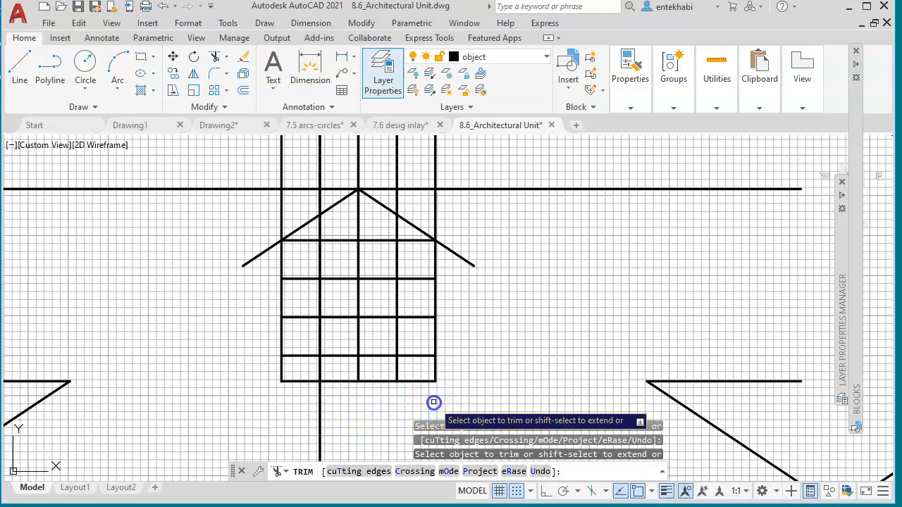
pyautogui.click(321, 408)
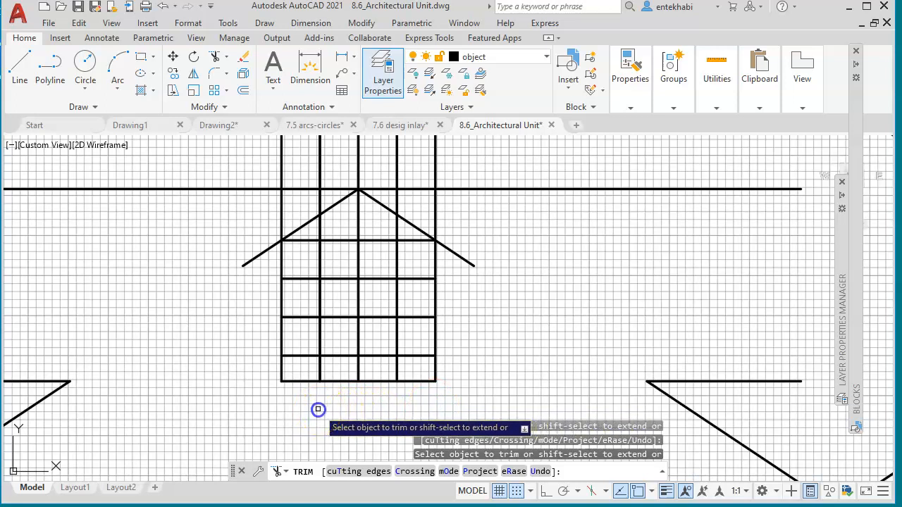
# Trim the line segments around the window grid inside the dormer, leaving a window two panes wide and three panes high
pyautogui.click(394, 372)
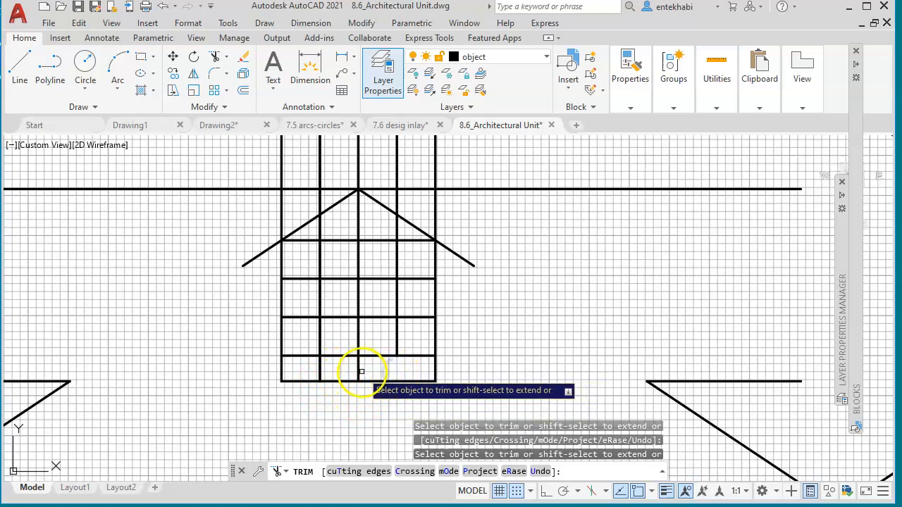
pyautogui.click(315, 351)
pyautogui.click(302, 317)
pyautogui.click(306, 279)
pyautogui.click(303, 241)
pyautogui.click(318, 231)
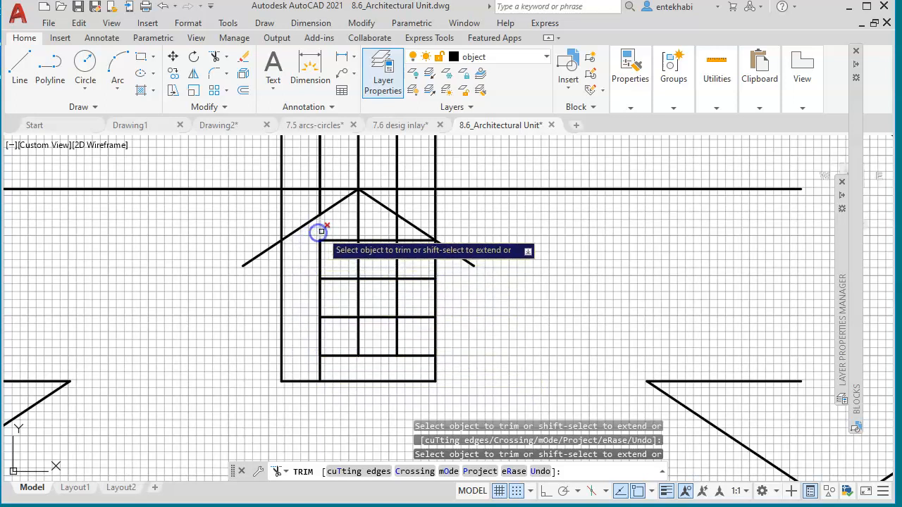
pyautogui.click(355, 229)
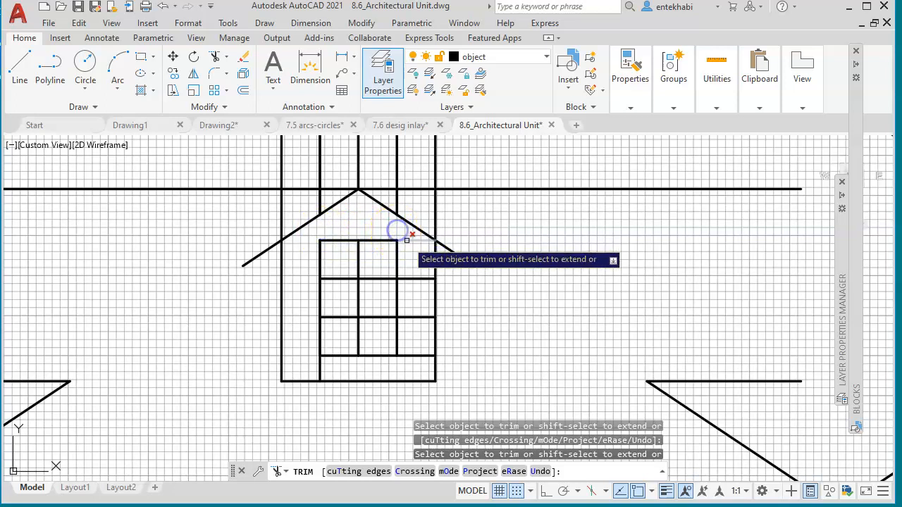
pyautogui.moveTo(406, 243)
pyautogui.mouseDown()
pyautogui.moveTo(416, 353)
pyautogui.moveTo(325, 368)
pyautogui.moveTo(331, 366)
pyautogui.mouseUp()
pyautogui.moveTo(383, 331); pyautogui.dragTo(369, 425, button='middle')
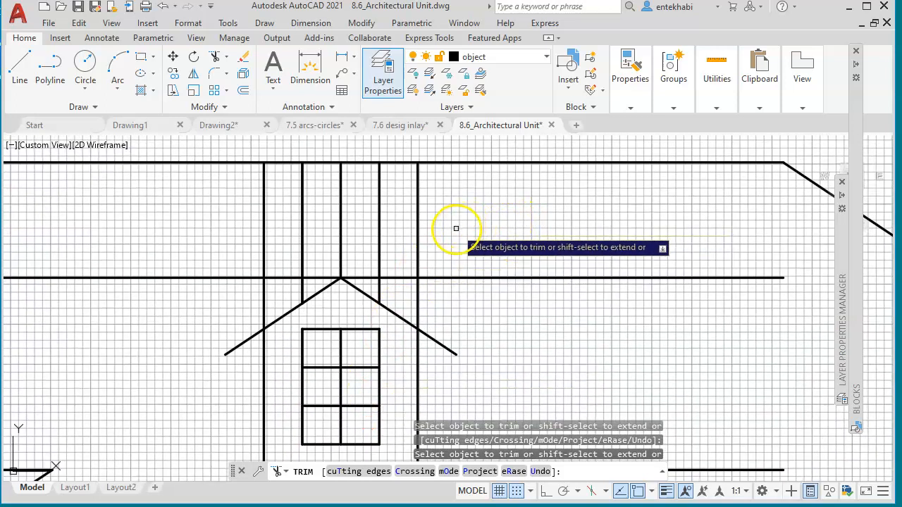
pyautogui.press('Escape')
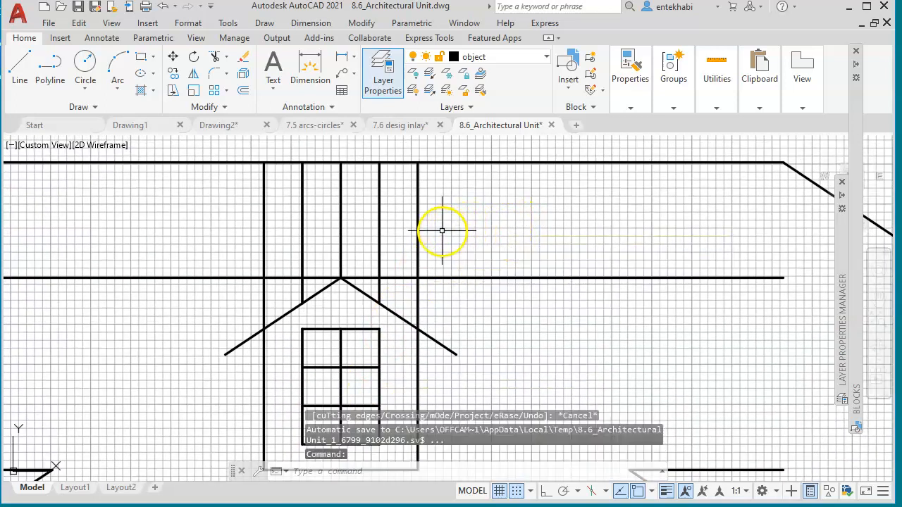
pyautogui.click(563, 201)
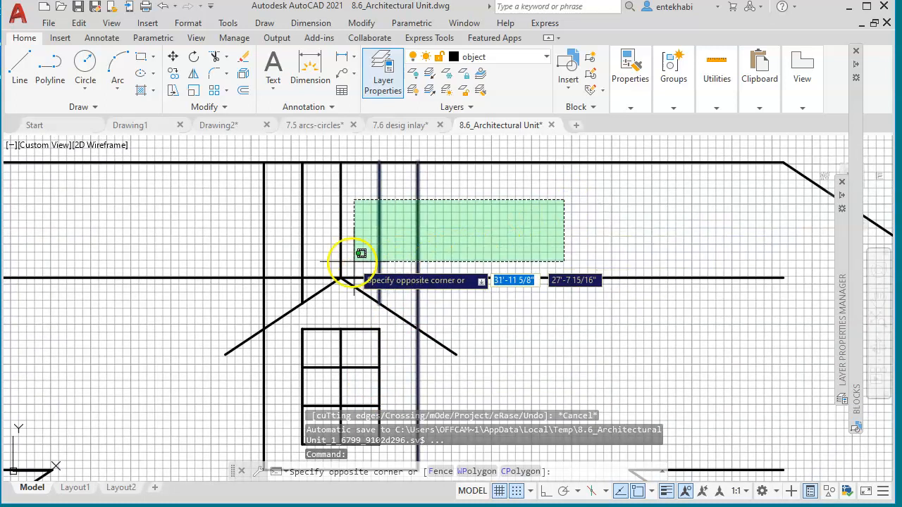
pyautogui.click(202, 256)
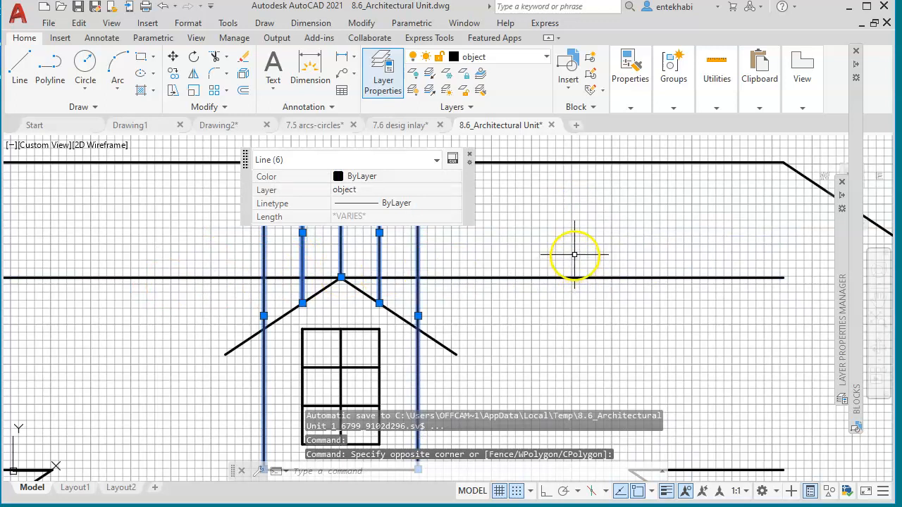
pyautogui.press('Escape')
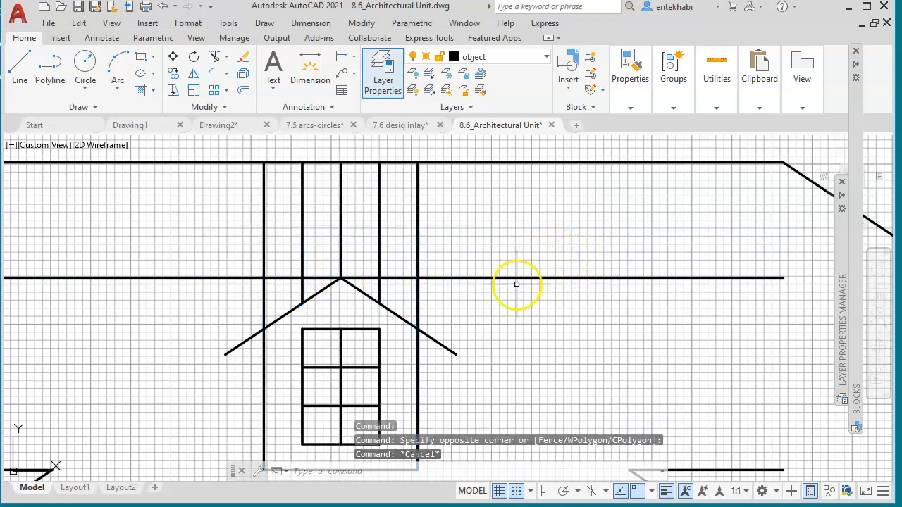
# Trim both dormer wall lines between the roof slopes and the horizontal line through the dormer peak
pyautogui.click(215, 63)
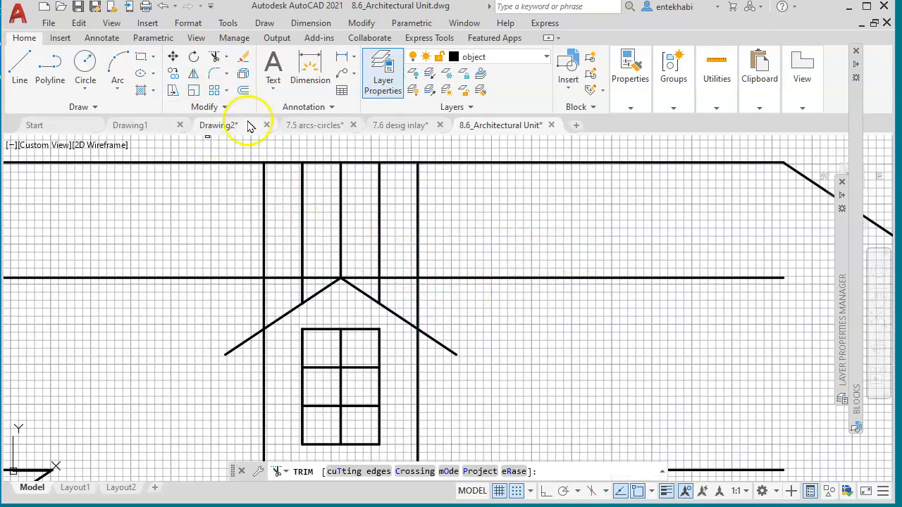
pyautogui.click(417, 303)
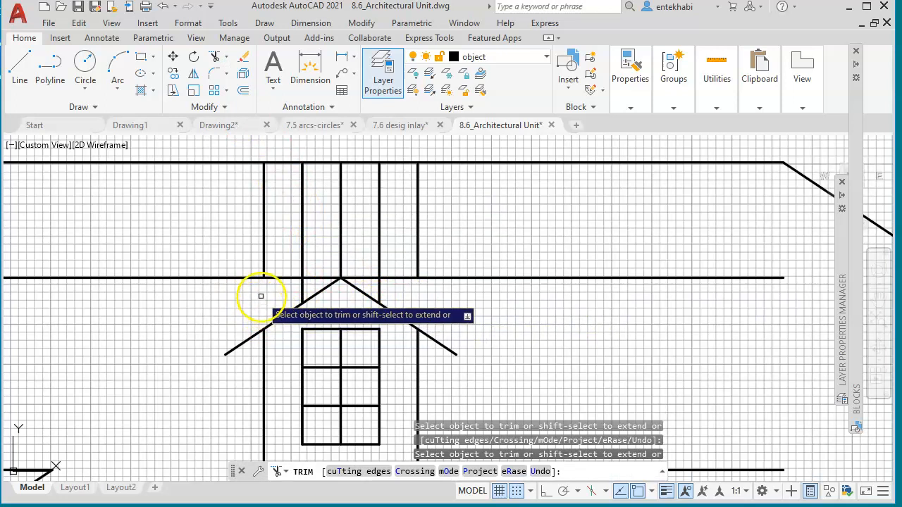
pyautogui.click(262, 297)
pyautogui.press('Escape')
# Erase the leftover vertical construction lines above the dormer, together with the two long horizontal lines they meet
pyautogui.click(486, 151)
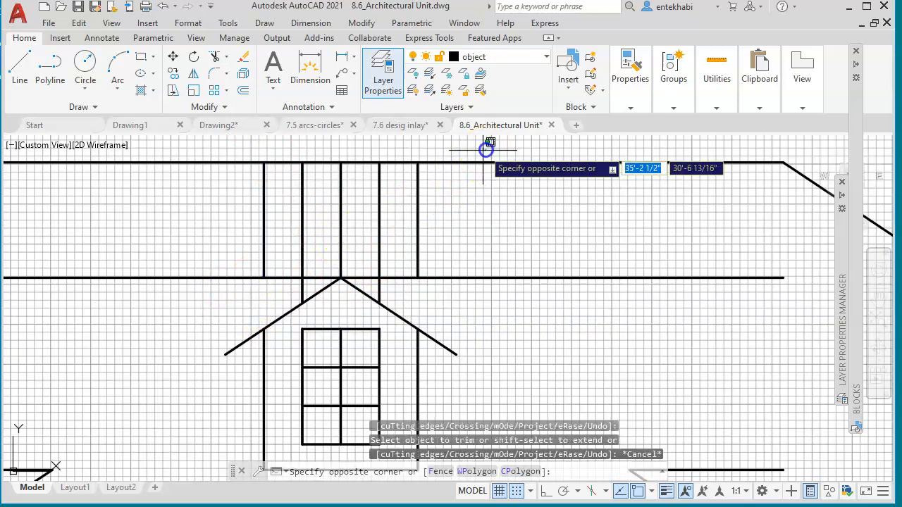
pyautogui.click(221, 271)
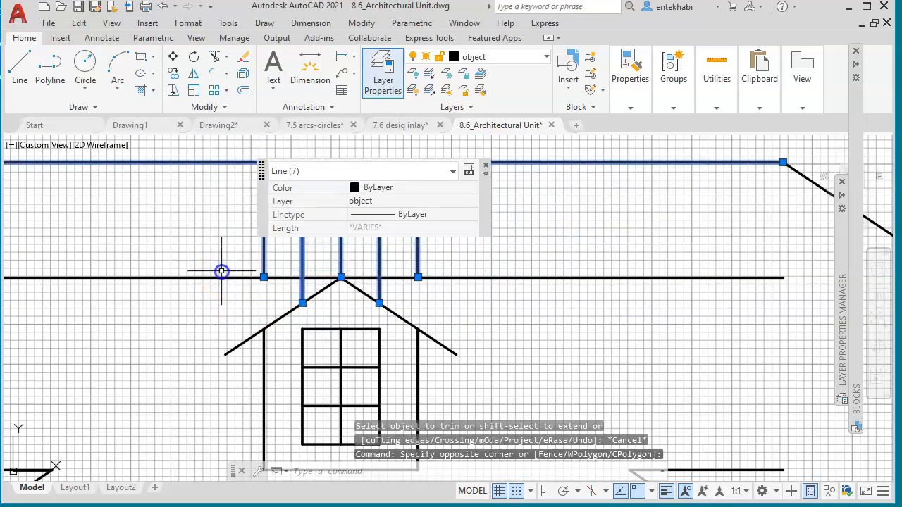
pyautogui.click(500, 277)
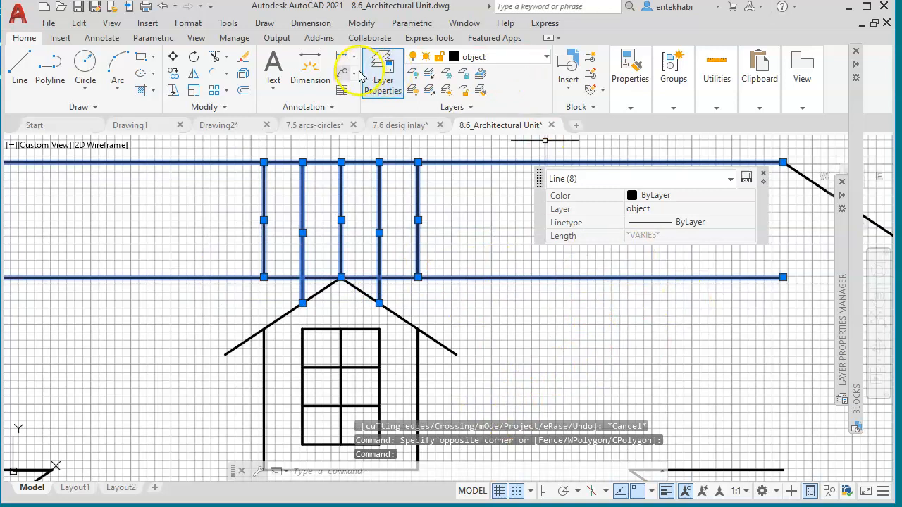
pyautogui.click(243, 56)
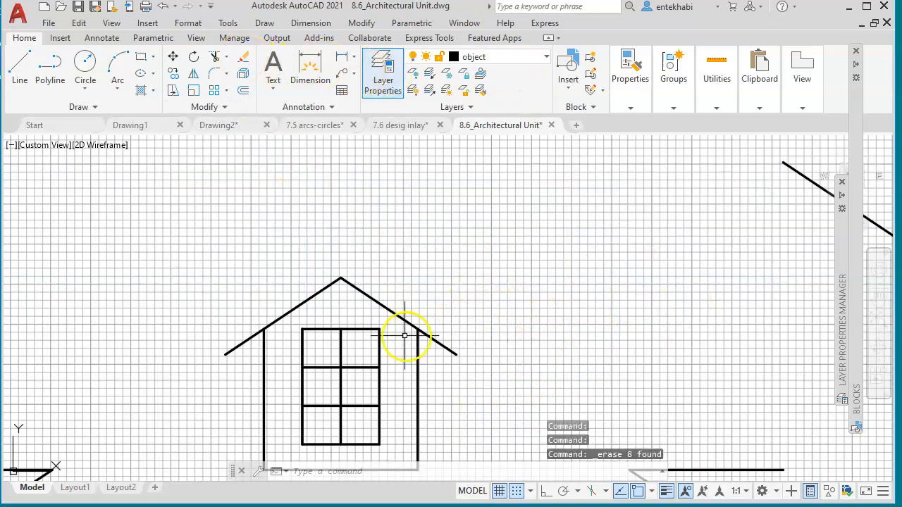
# Move the three inner pane lines of the dormer window to the Dimensions layer
pyautogui.moveTo(405, 335); pyautogui.dragTo(421, 216, button='middle')
pyautogui.scroll(2, 425, 211)
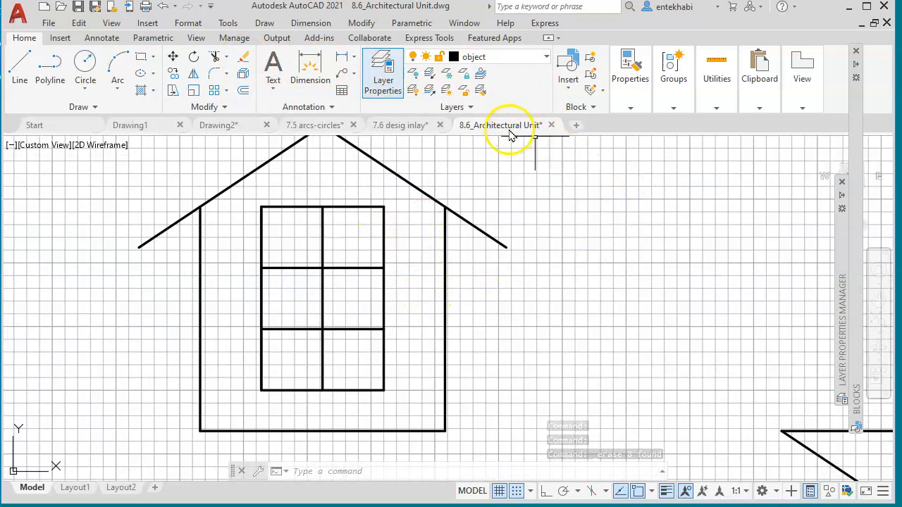
pyautogui.click(365, 227)
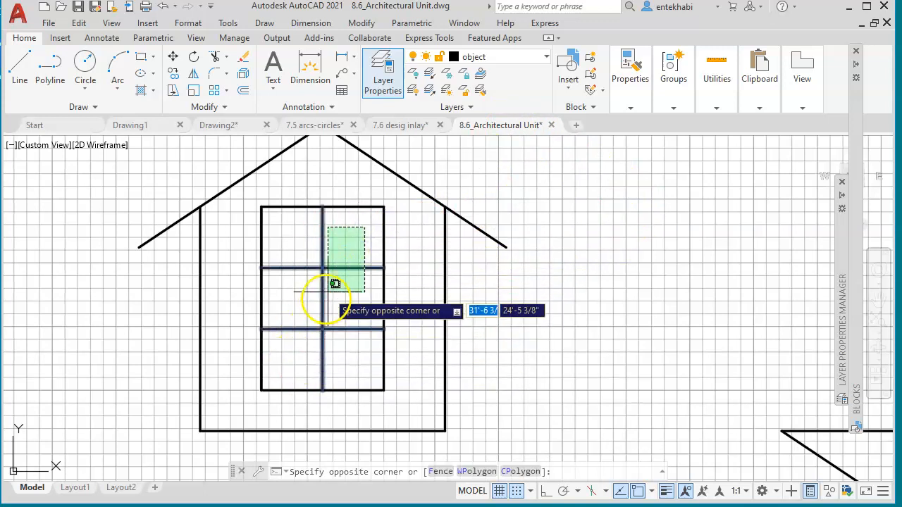
pyautogui.click(281, 366)
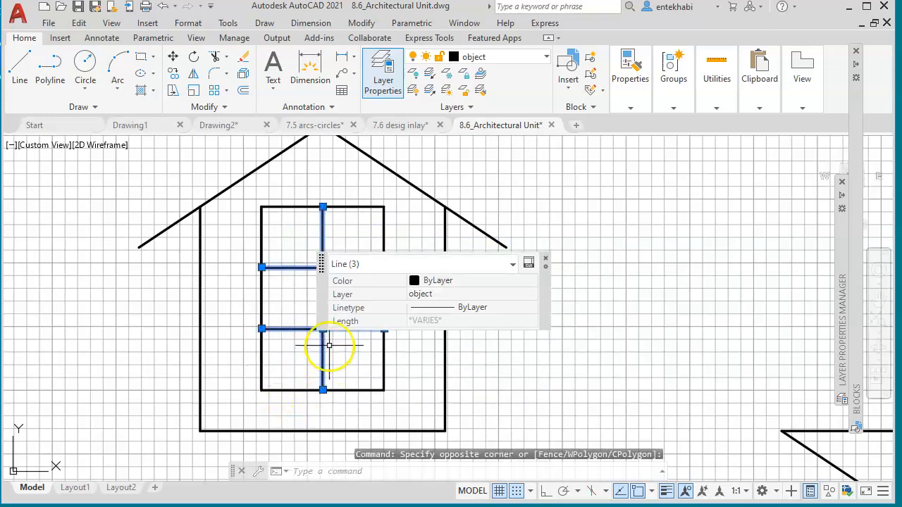
pyautogui.click(517, 58)
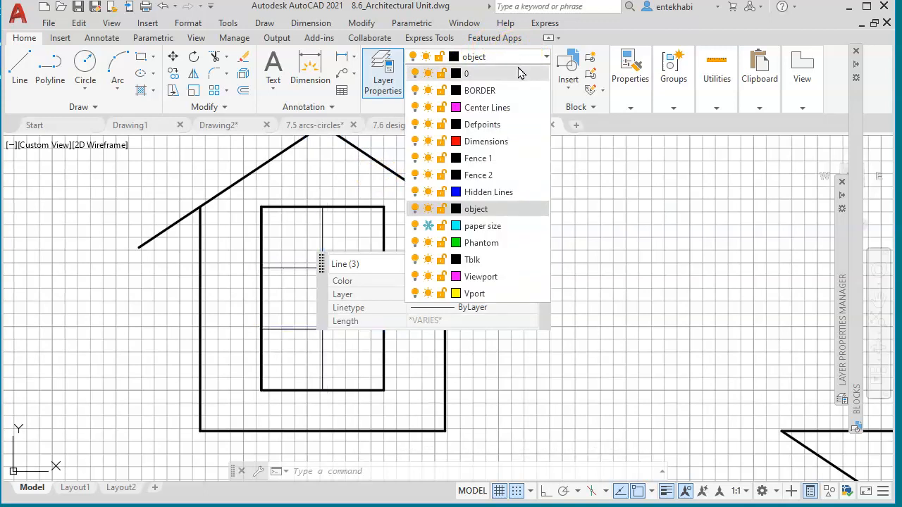
pyautogui.click(474, 148)
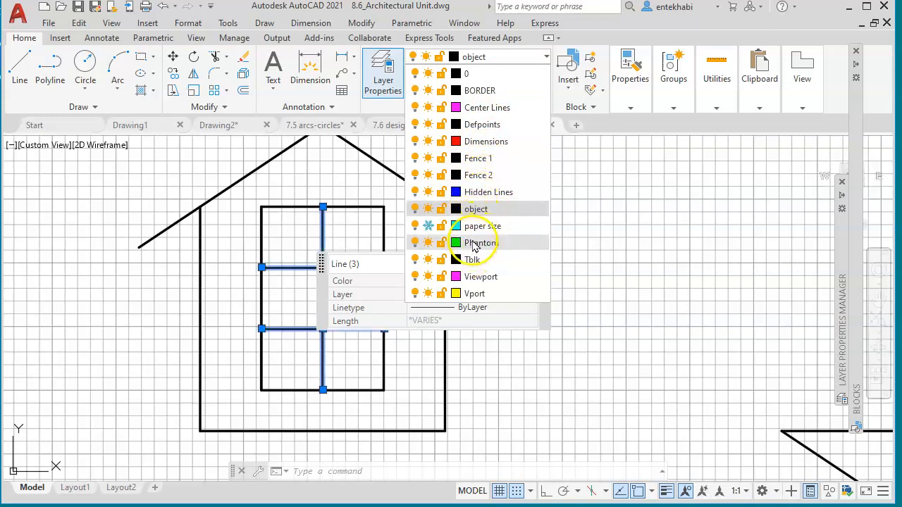
pyautogui.click(477, 143)
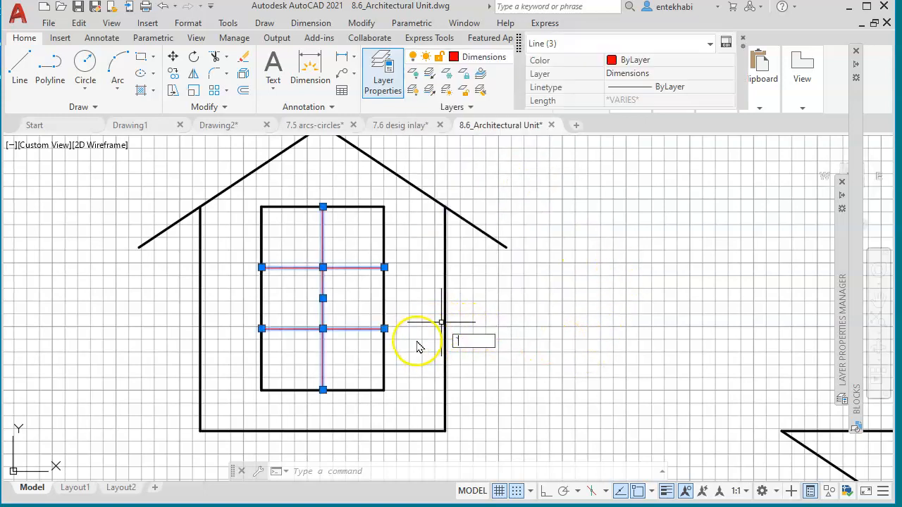
pyautogui.press('Escape')
pyautogui.press('Escape')
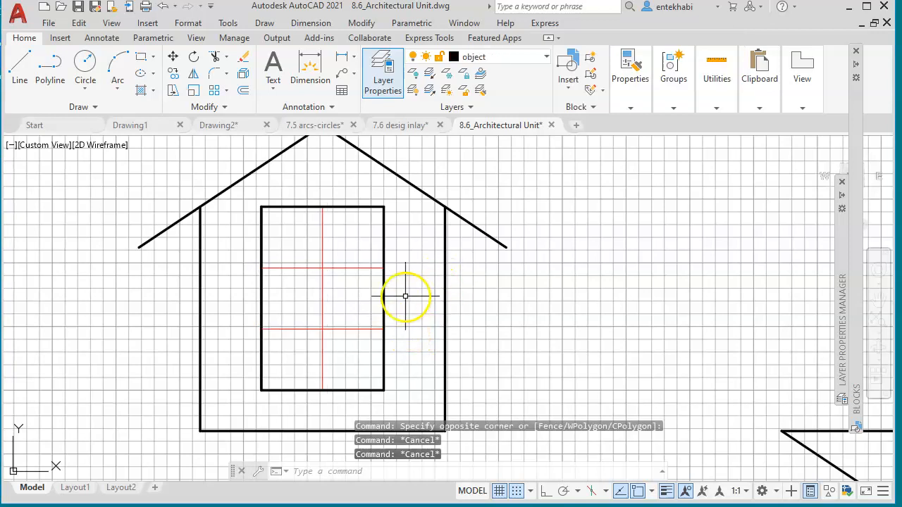
# Close the Blocks palette and reopen the Layer Properties Manager to check the layer lineweights
pyautogui.scroll(-2, 406, 296)
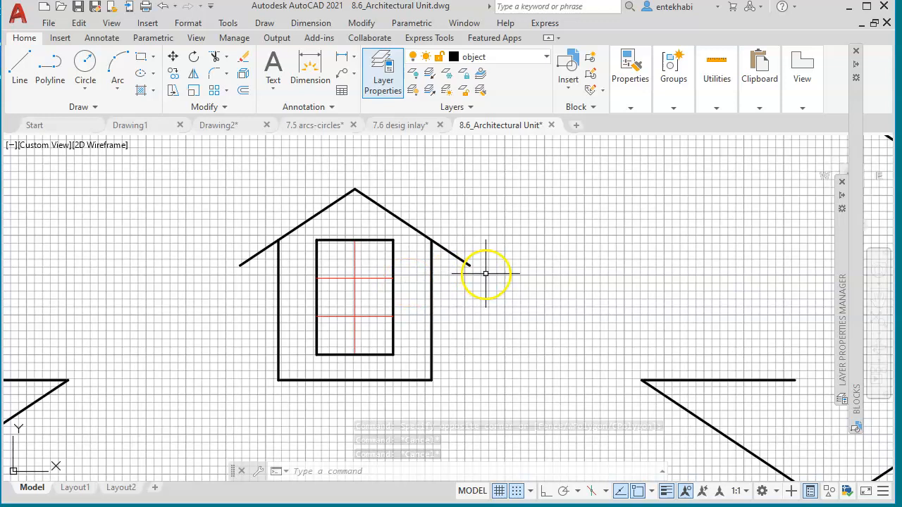
pyautogui.scroll(-2, 391, 328)
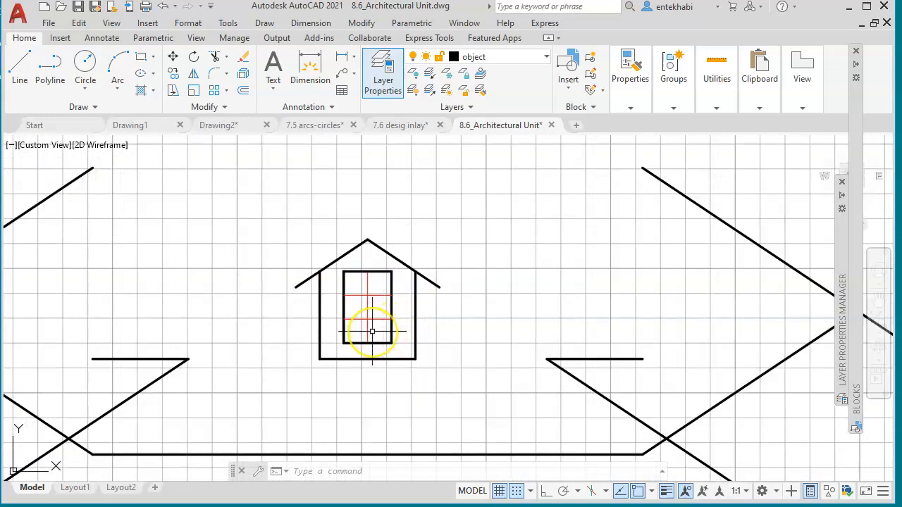
pyautogui.scroll(2, 372, 331)
pyautogui.scroll(-2, 363, 328)
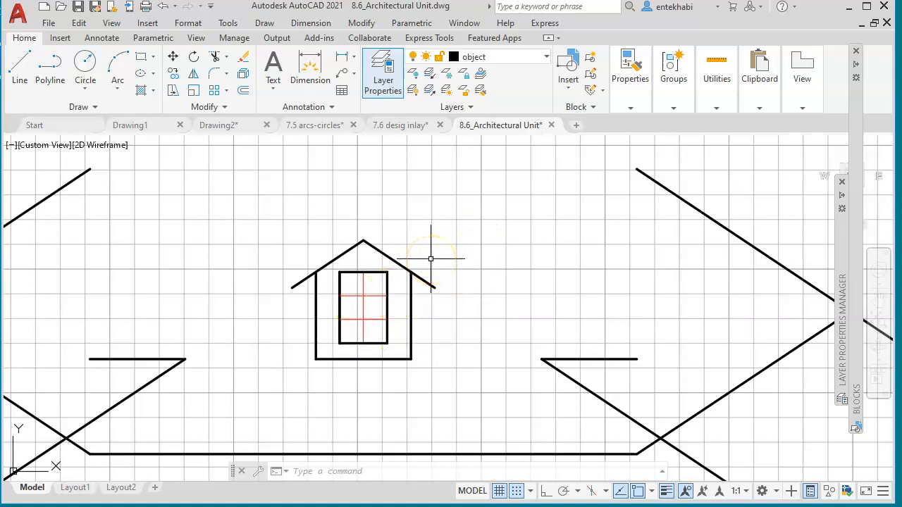
pyautogui.click(384, 82)
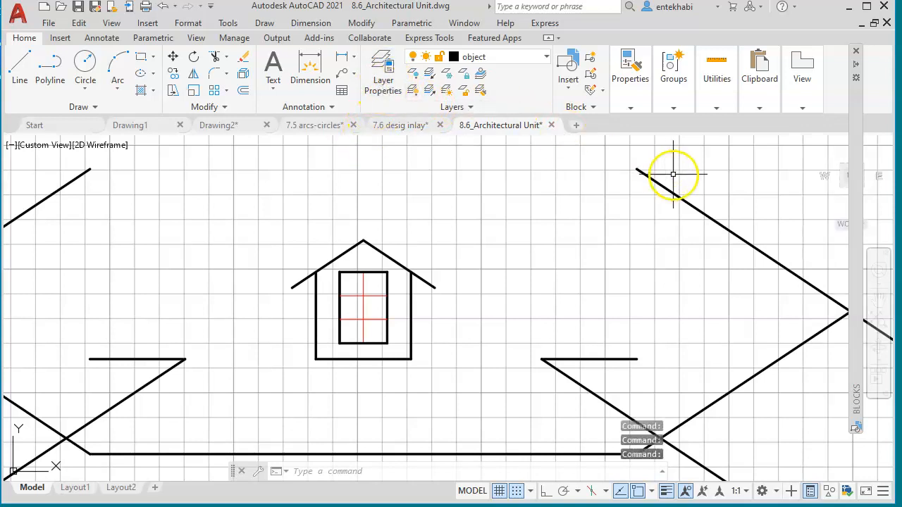
pyautogui.moveTo(860, 177)
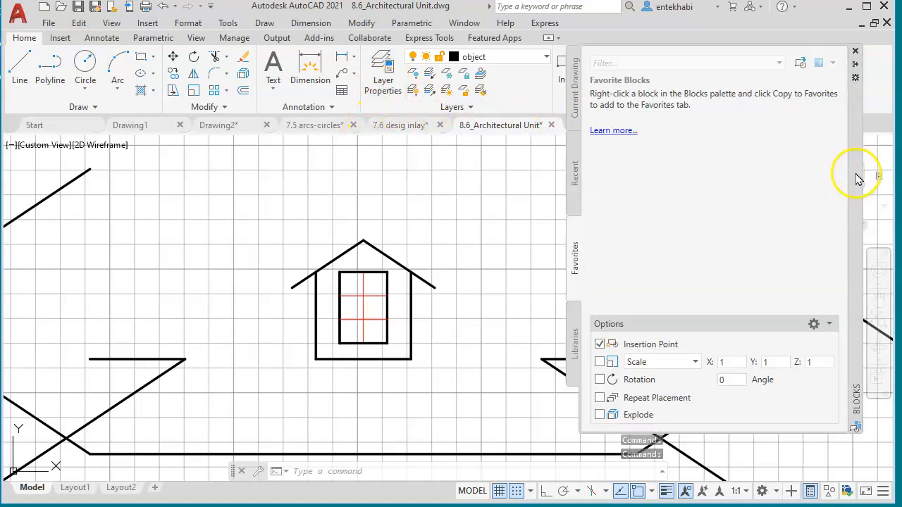
pyautogui.click(854, 51)
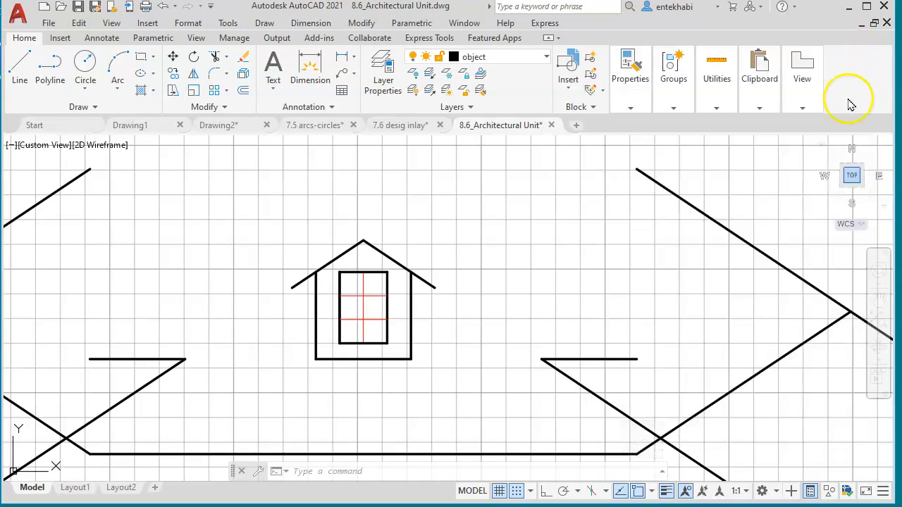
pyautogui.click(188, 22)
pyautogui.click(202, 40)
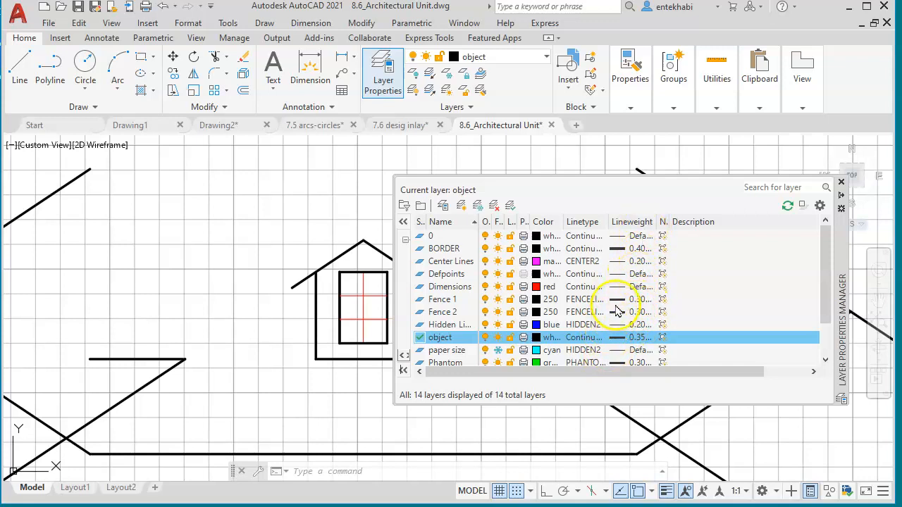
pyautogui.scroll(-1, 615, 311)
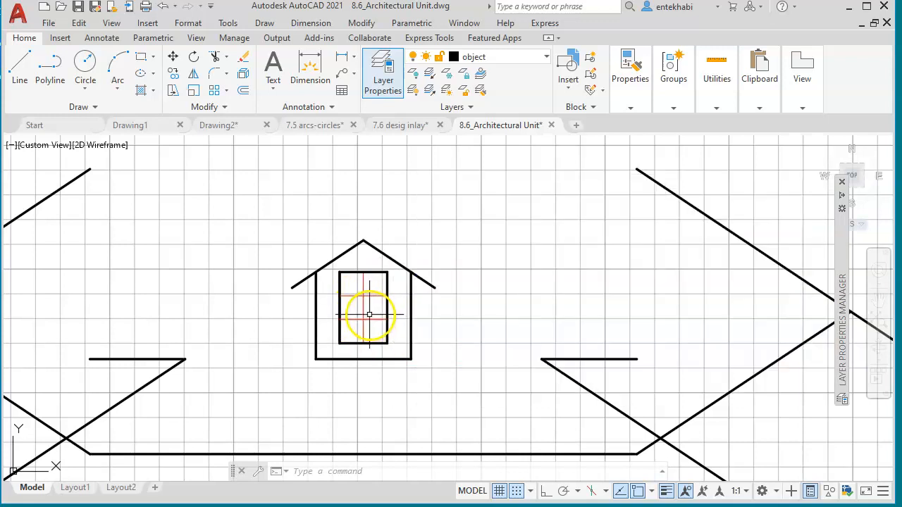
# Draw a horizontal ridge line joining the upper ends of the two main roof slopes above the dormer
pyautogui.scroll(-3, 437, 350)
pyautogui.moveTo(402, 376)
pyautogui.mouseDown(button='middle')
pyautogui.moveTo(389, 363)
pyautogui.moveTo(372, 413)
pyautogui.mouseUp(button='middle')
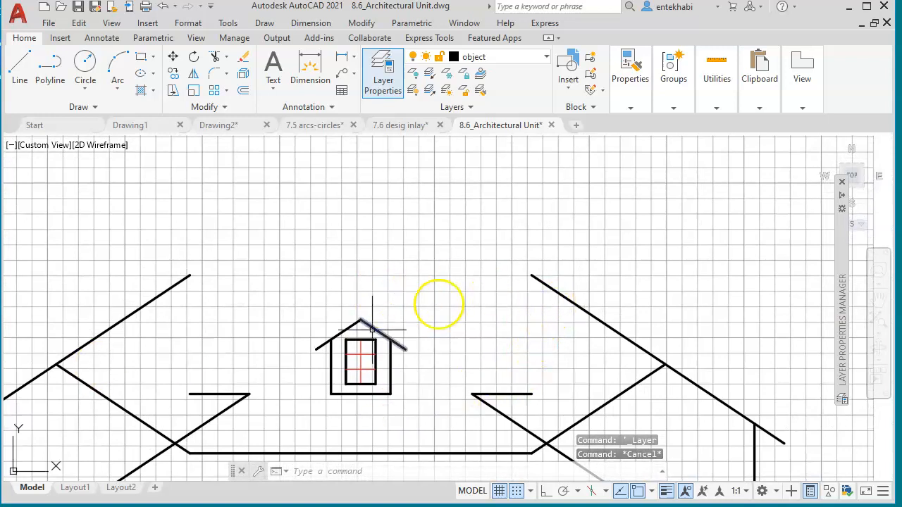
pyautogui.scroll(-1, 386, 359)
pyautogui.scroll(1, 386, 359)
pyautogui.scroll(-1, 377, 366)
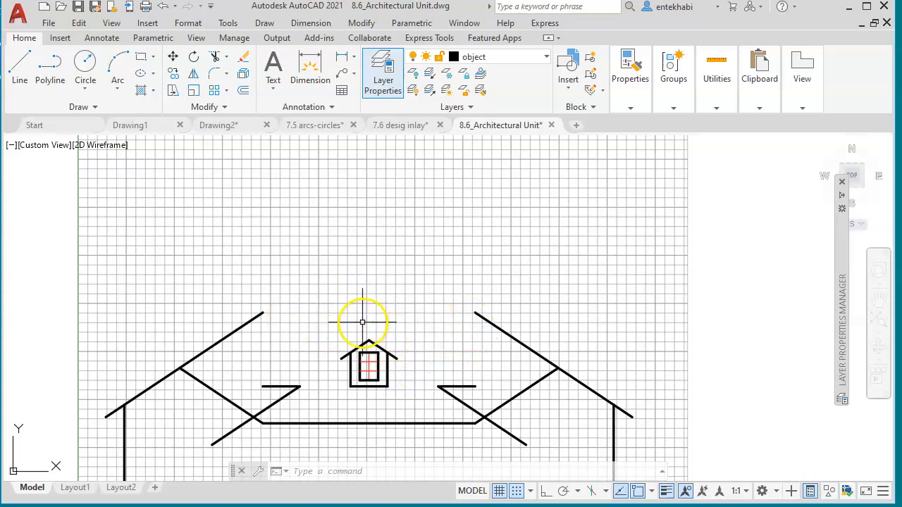
pyautogui.press('l')
pyautogui.press('Return')
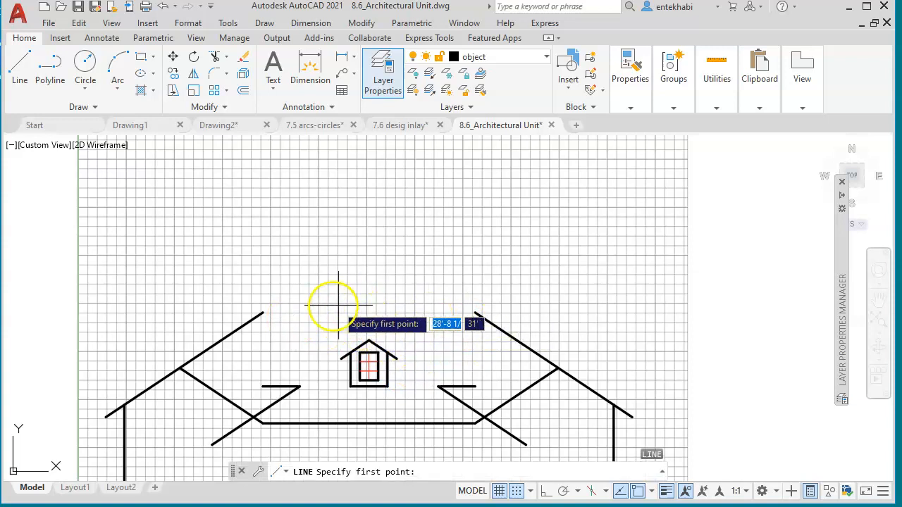
pyautogui.click(263, 312)
pyautogui.click(474, 312)
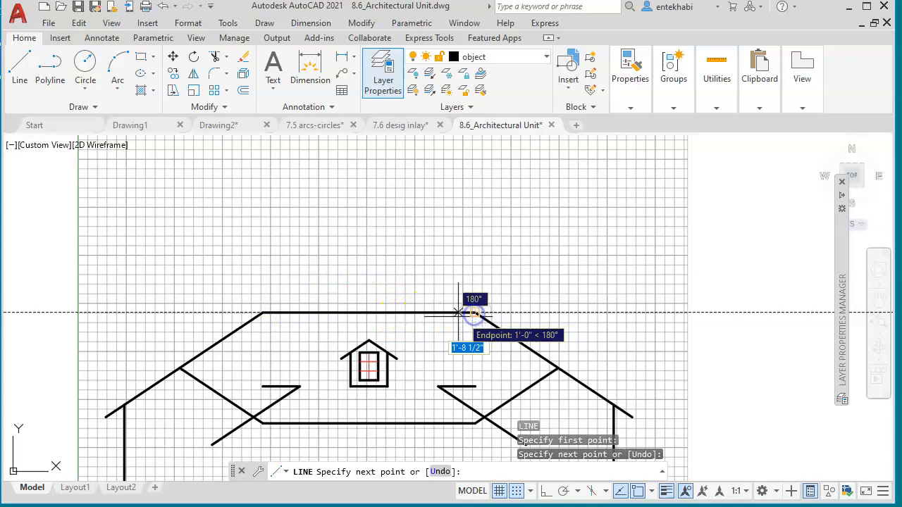
pyautogui.press('Escape')
# Erase the leftover short horizontal line and the diagonal line on each side of the dormer
pyautogui.scroll(4, 369, 388)
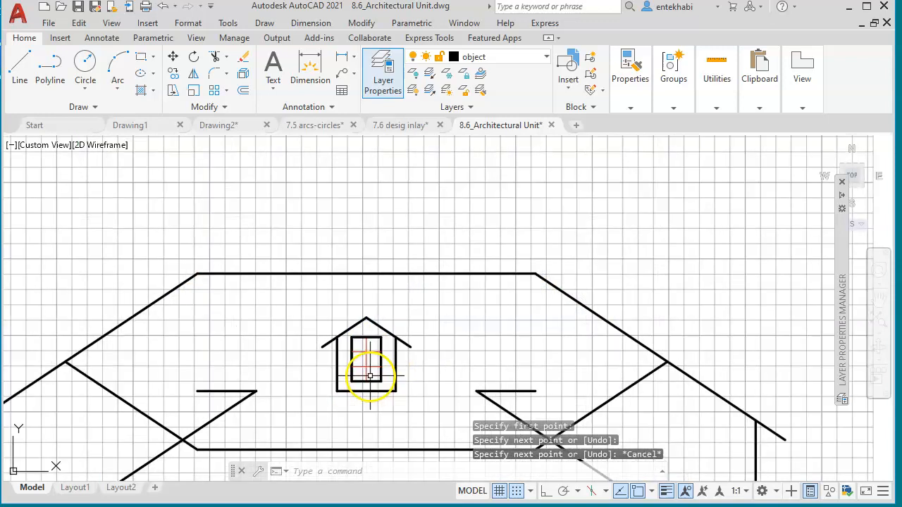
pyautogui.moveTo(361, 388); pyautogui.dragTo(369, 316, button='middle')
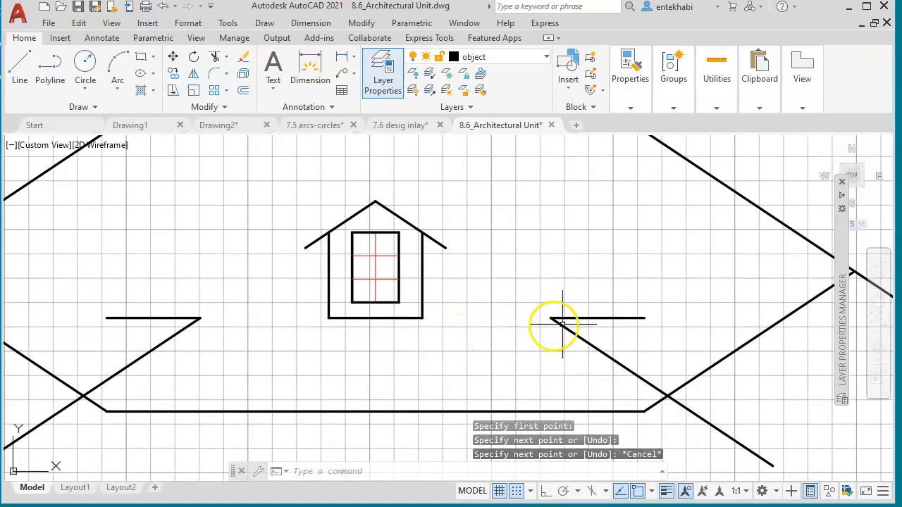
pyautogui.click(649, 297)
pyautogui.click(541, 345)
pyautogui.click(248, 312)
pyautogui.click(156, 350)
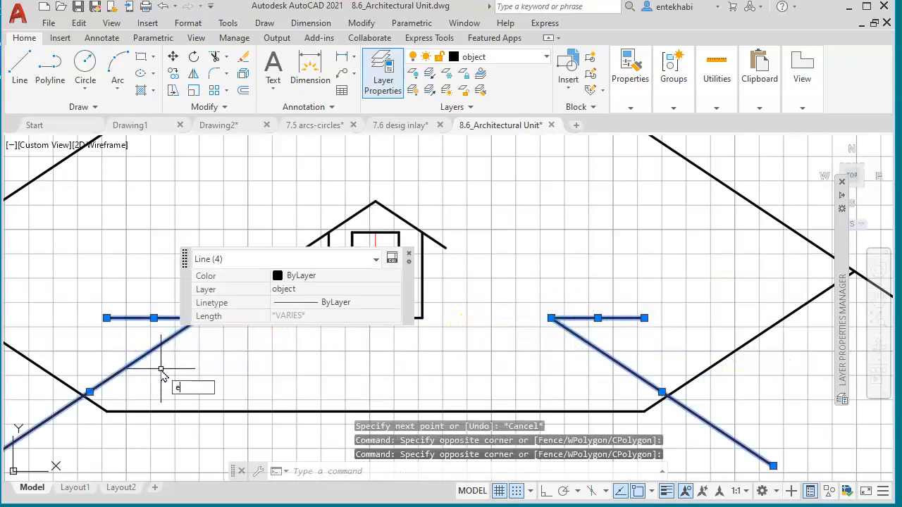
pyautogui.write('e')
pyautogui.press('Return')
pyautogui.scroll(3, 343, 336)
pyautogui.scroll(-3, 343, 336)
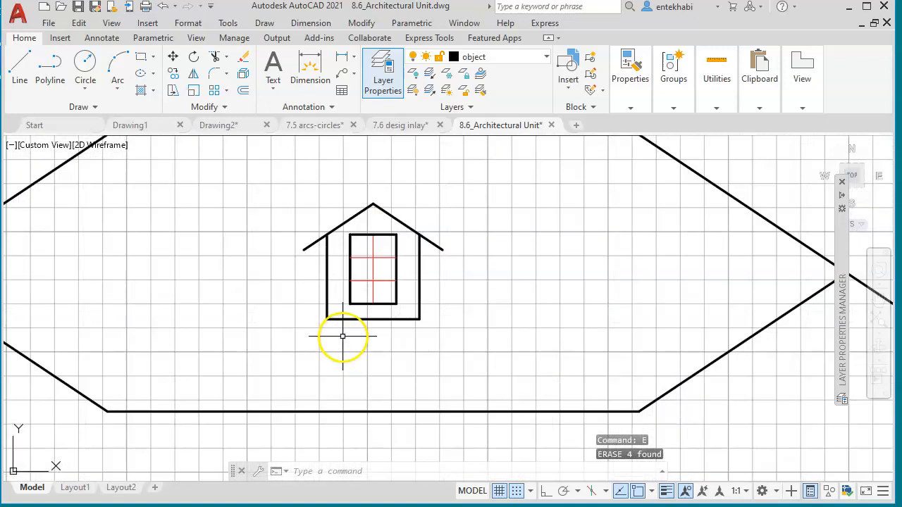
# Copy the whole dormer with its window 7'6 horizontally to the right from its roof peak, with Ortho mode on
pyautogui.scroll(-4, 342, 336)
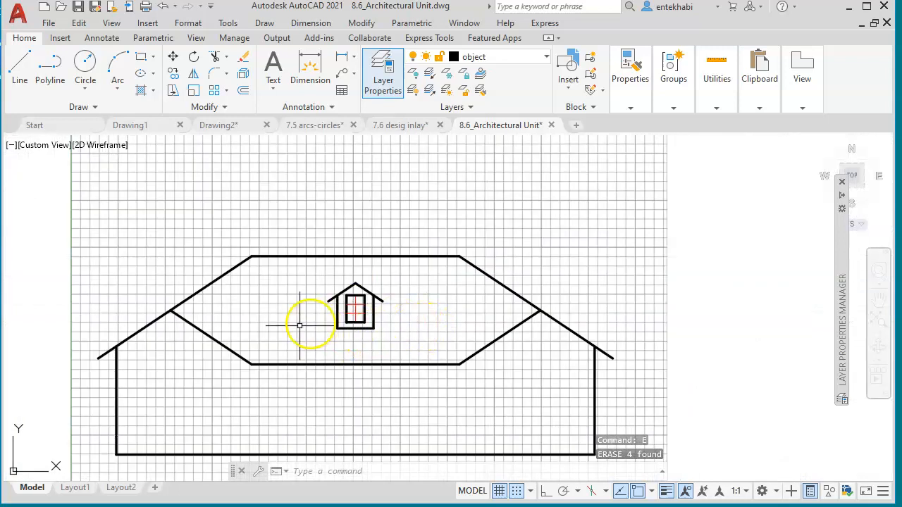
pyautogui.scroll(2, 346, 328)
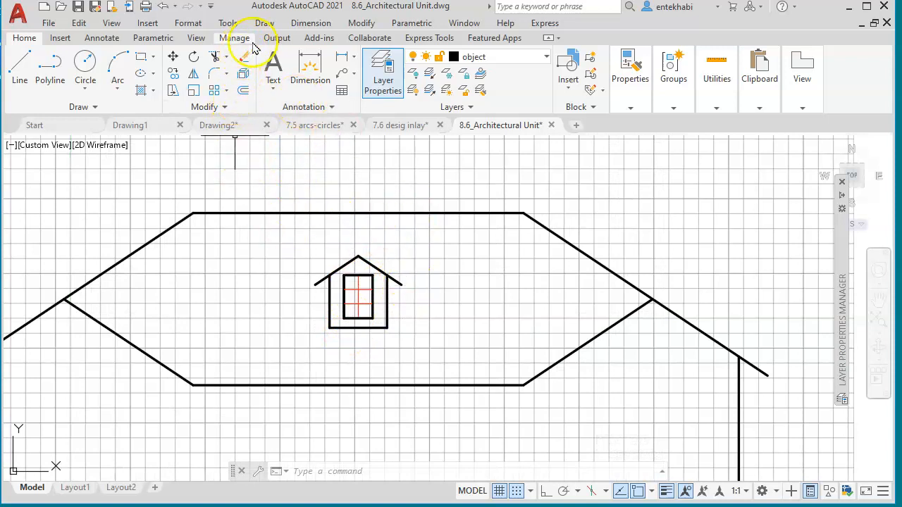
pyautogui.click(362, 25)
pyautogui.moveTo(381, 90)
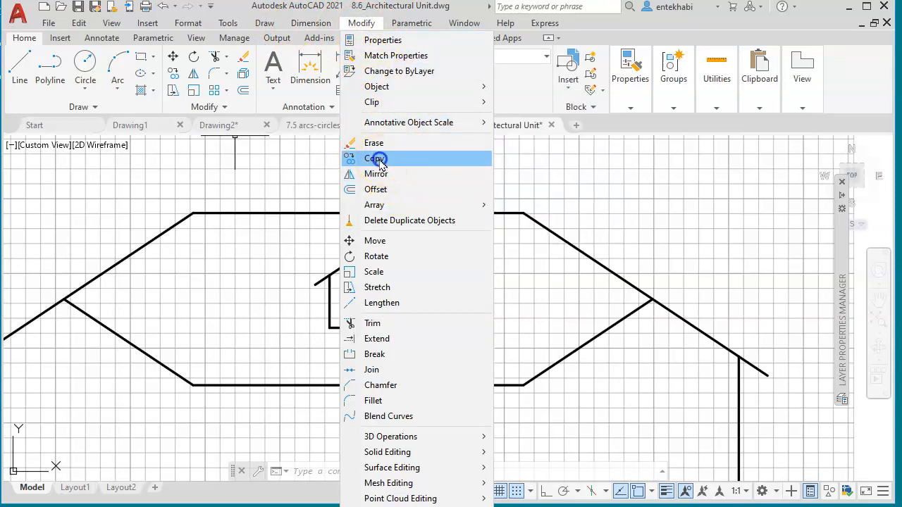
pyautogui.click(367, 157)
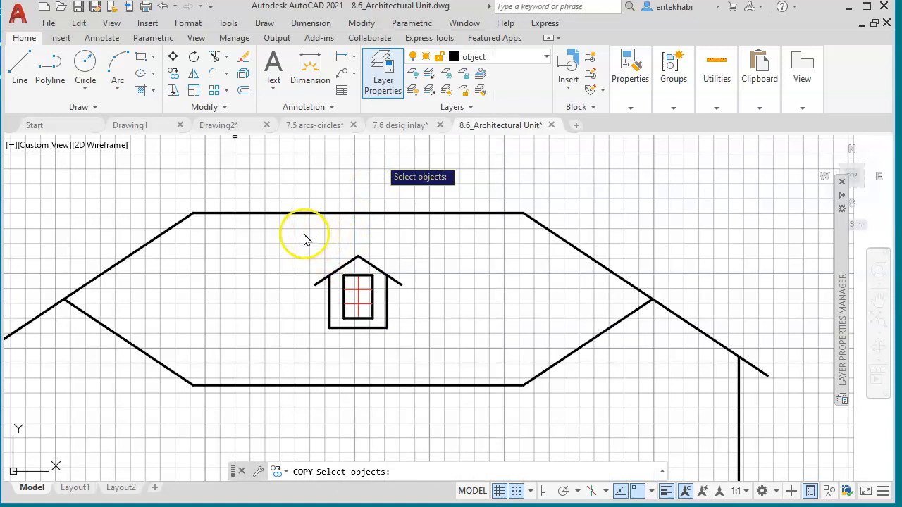
pyautogui.click(304, 240)
pyautogui.click(298, 244)
pyautogui.click(289, 239)
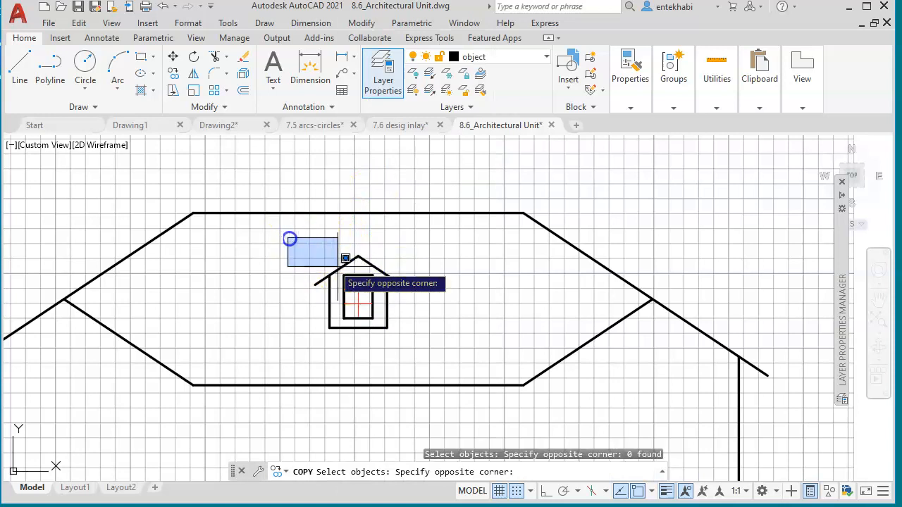
pyautogui.click(423, 367)
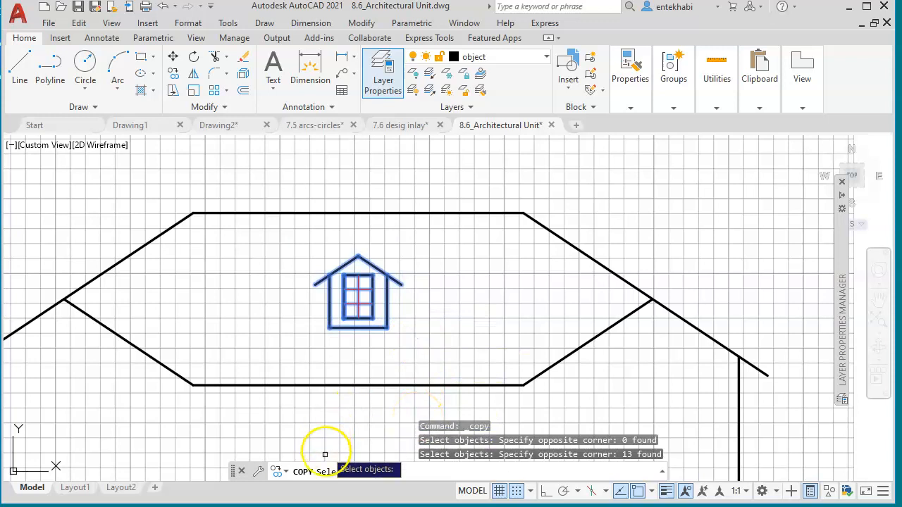
pyautogui.click(400, 478)
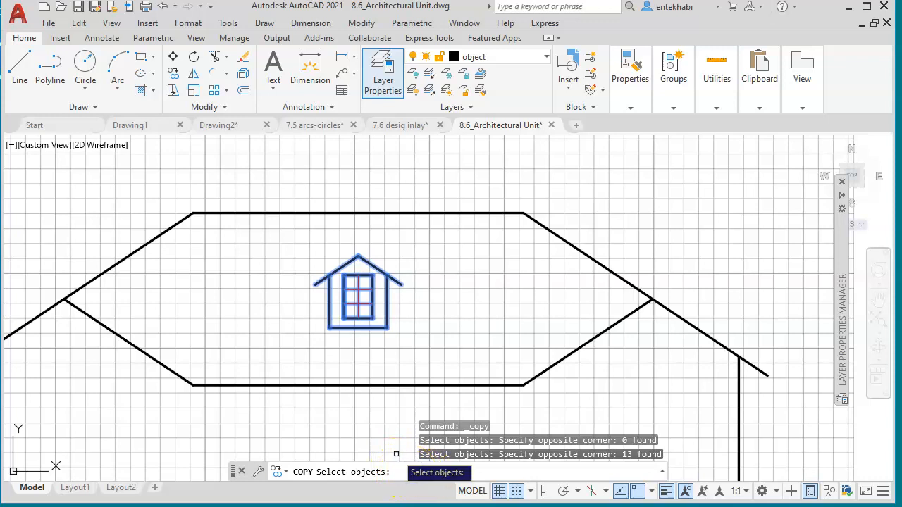
pyautogui.press('Return')
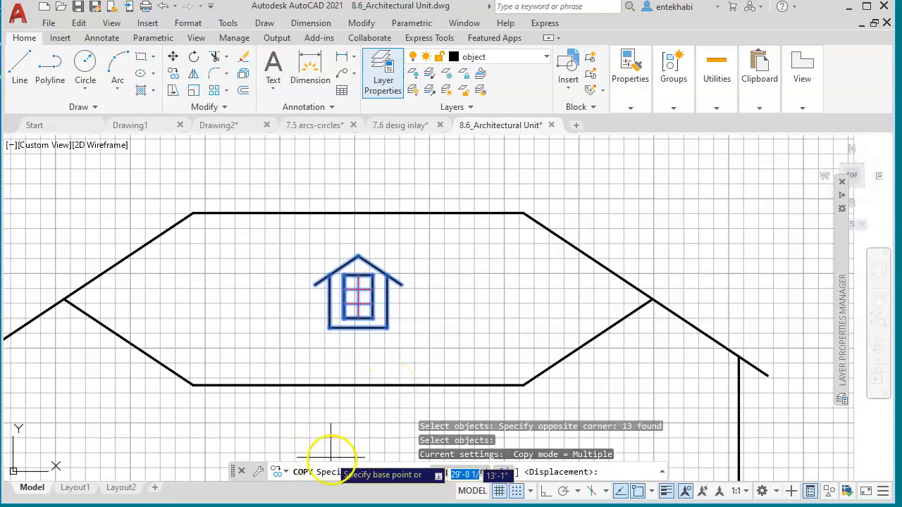
pyautogui.click(358, 255)
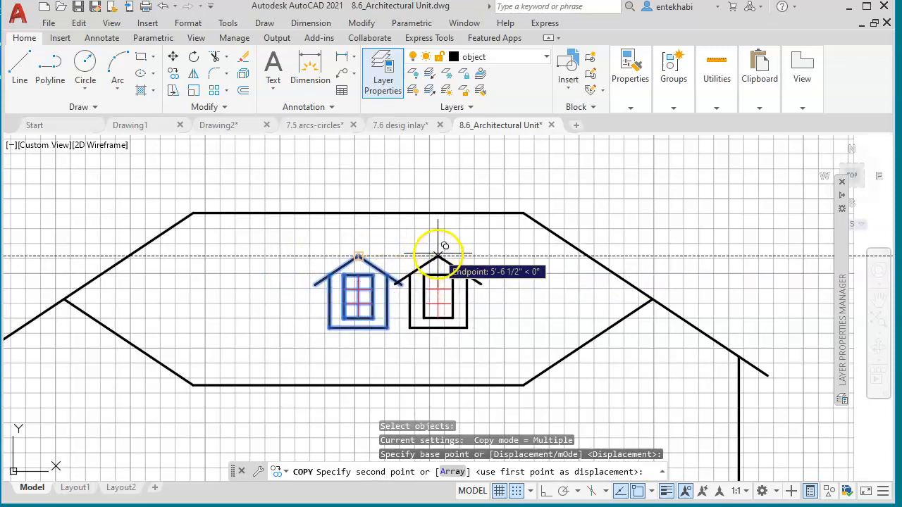
pyautogui.press('F8')
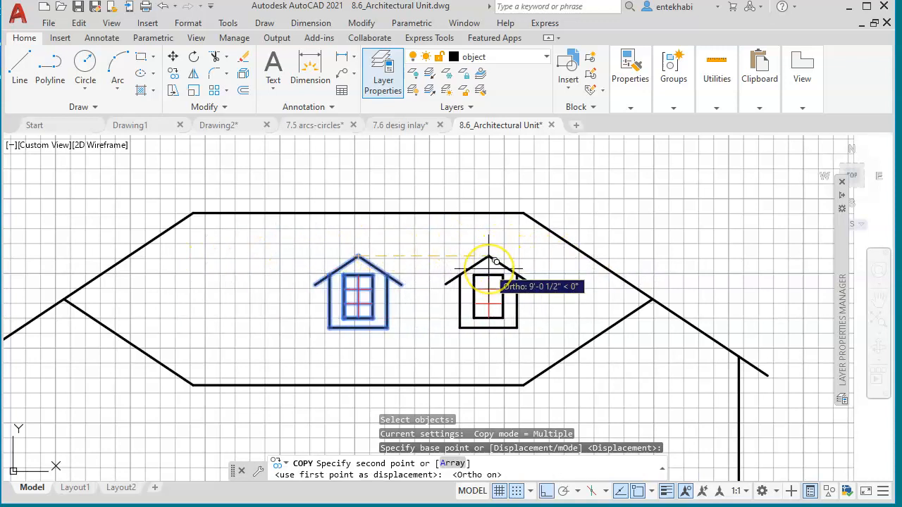
pyautogui.write('76')
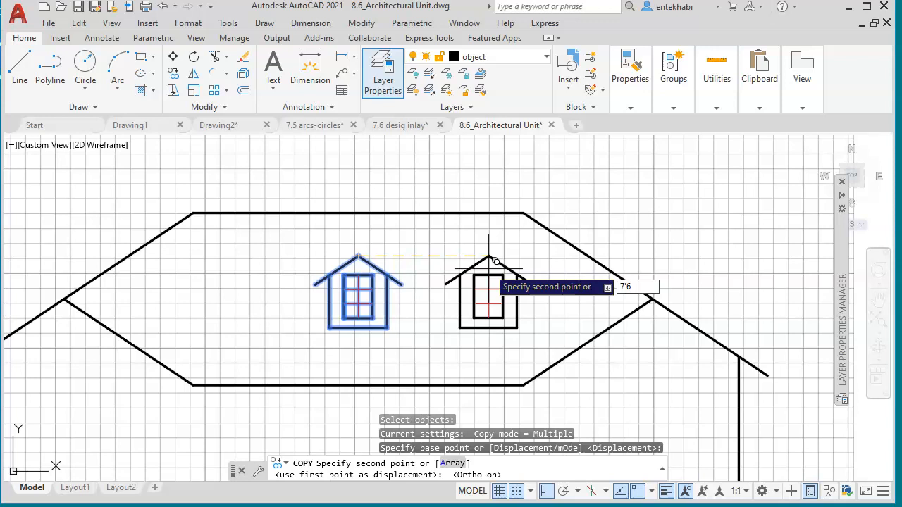
pyautogui.press('Return')
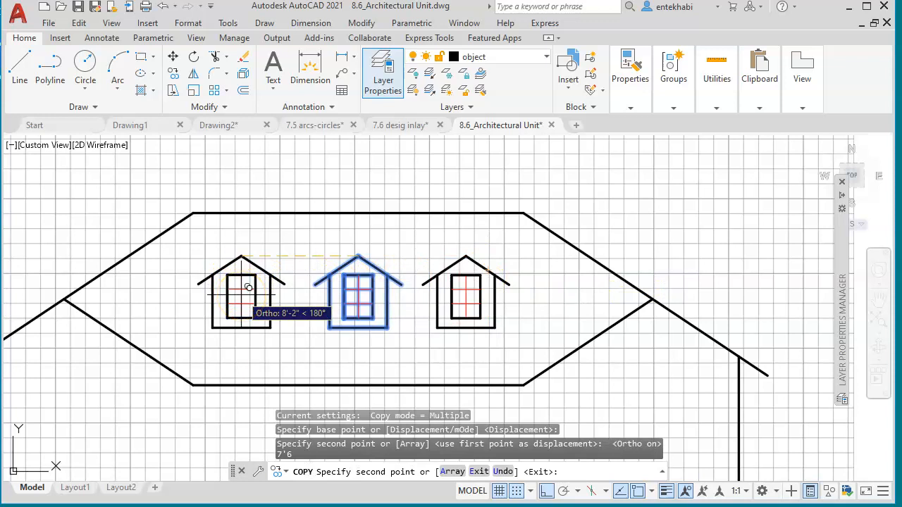
# Place a second copy of the dormer 7'6 to the left of the original and finish copying
pyautogui.write('7')
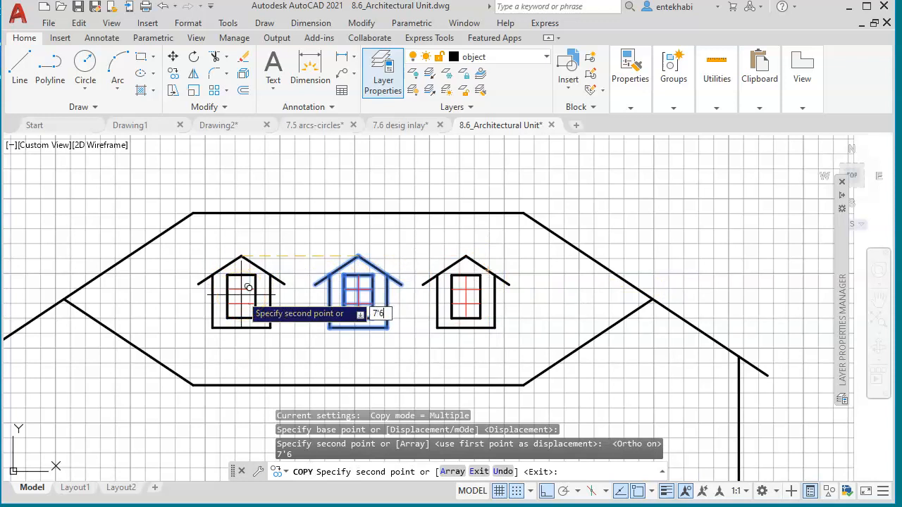
pyautogui.write("'6")
pyautogui.press('Return')
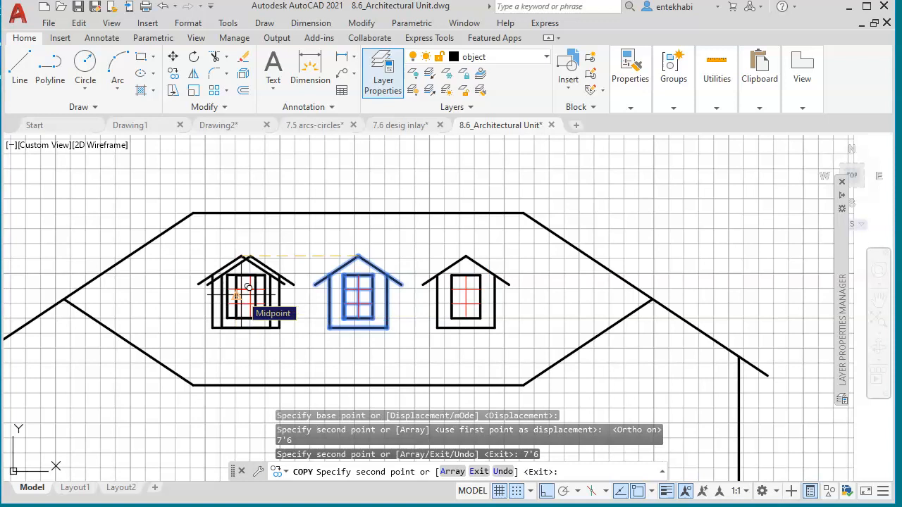
pyautogui.press('Return')
pyautogui.scroll(-2, 366, 374)
pyautogui.moveTo(368, 372); pyautogui.dragTo(367, 282, button='middle')
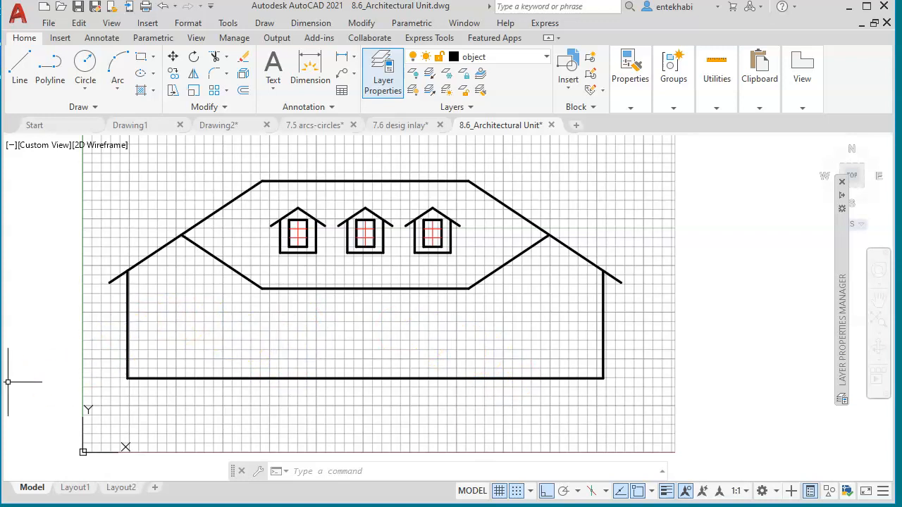
# Switch to the Architectural Unit assignment page in the browser and examine the dimensions of the lower windows and door
pyautogui.moveTo(0, 44); pyautogui.dragTo(445, 40)
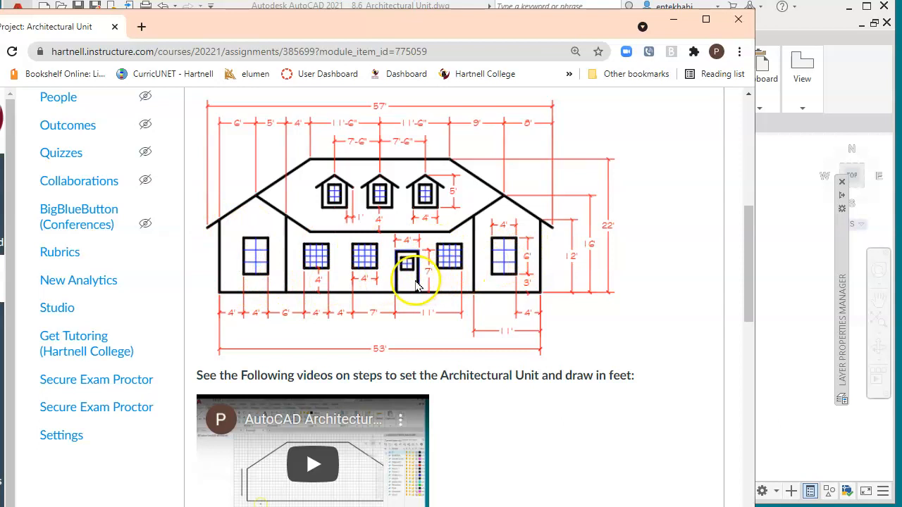
pyautogui.scroll(-1, 411, 279)
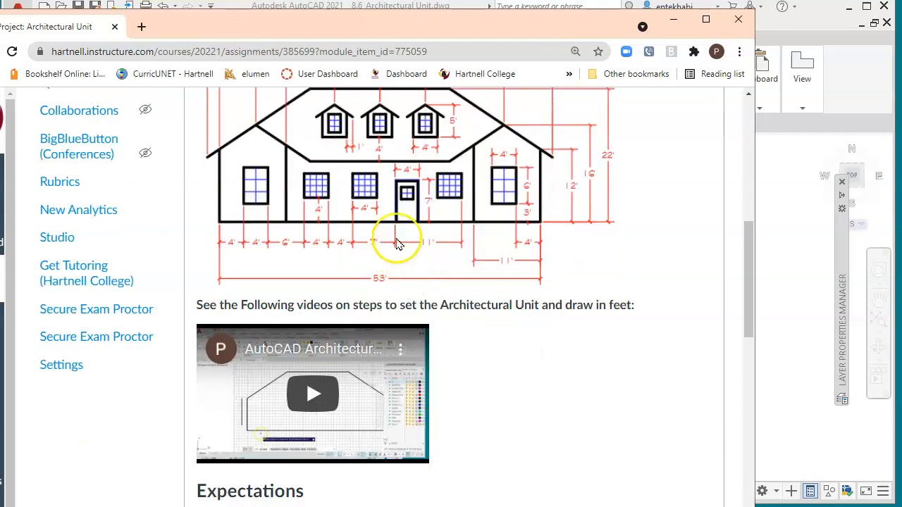